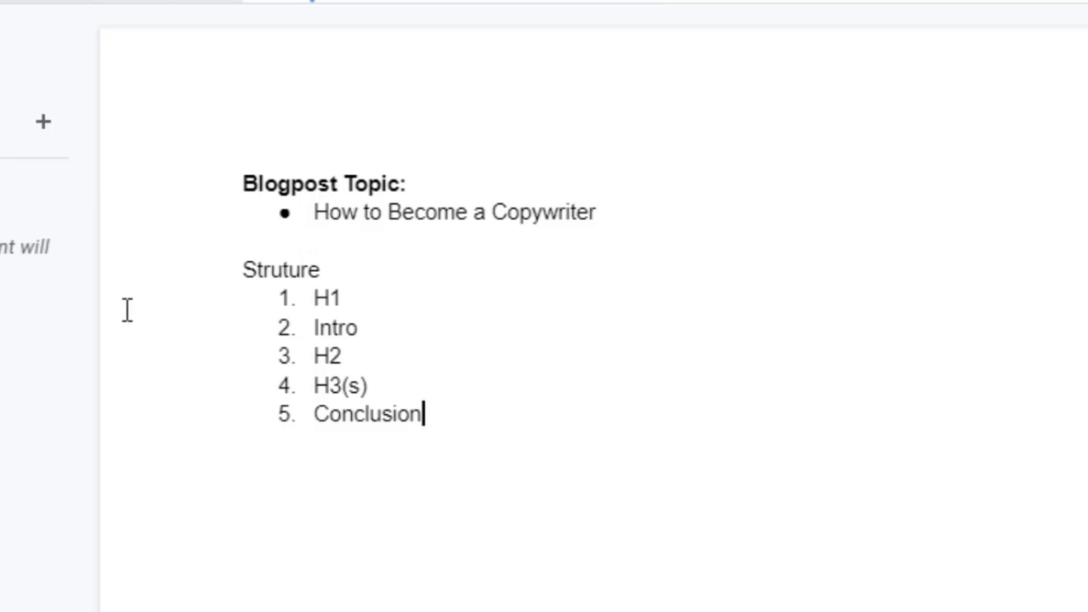
Step: Review the outline's H1, Intro, H2, H3 and Conclusion items in Google Docs
drag(381, 297, 330, 297)
click(374, 329)
double_click(314, 328)
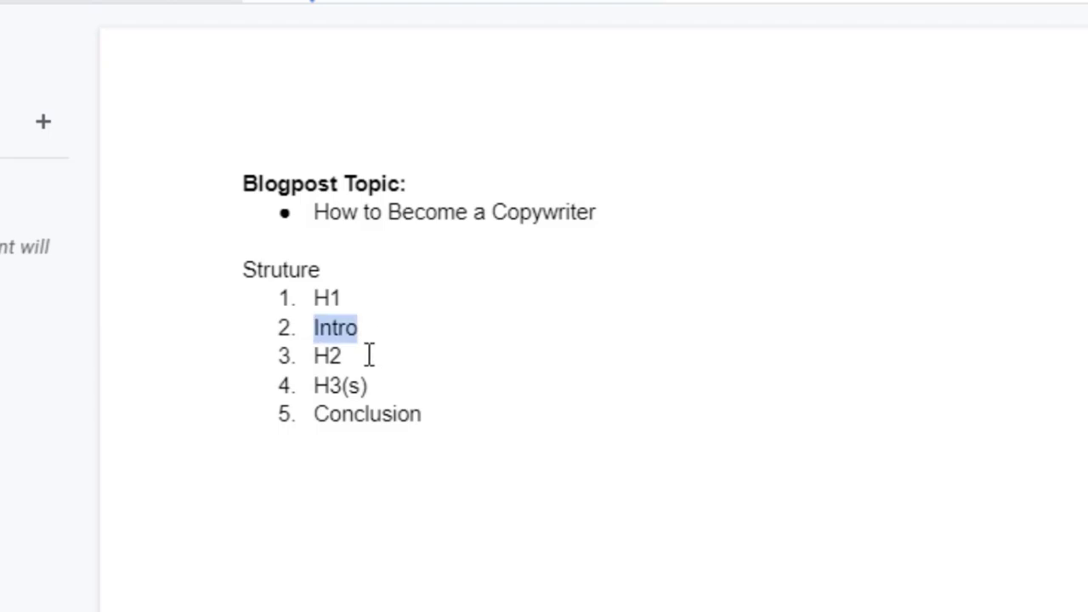
drag(366, 354, 307, 355)
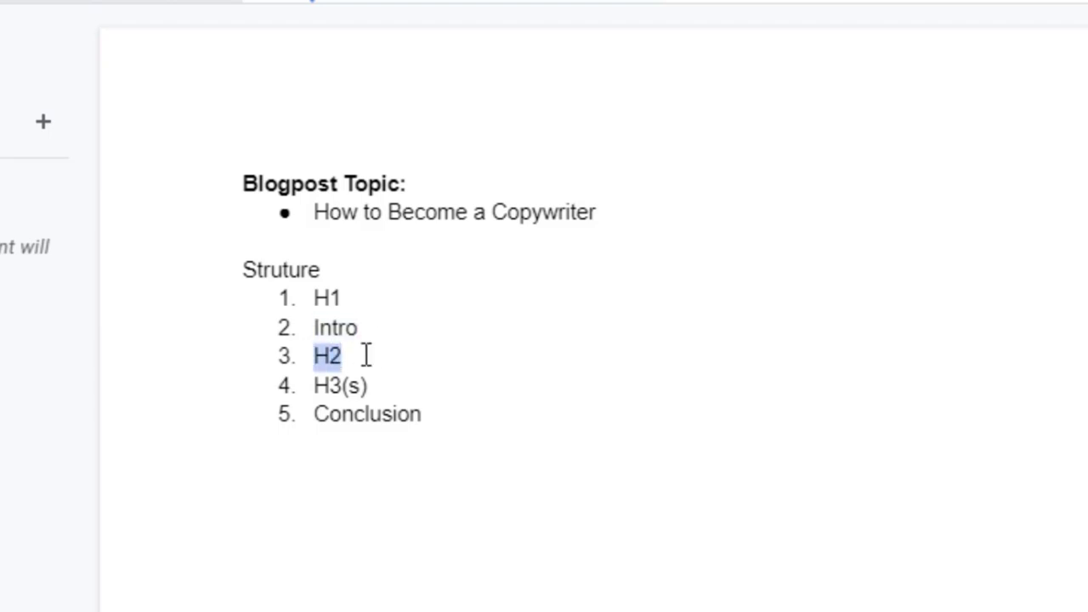
drag(377, 384, 308, 385)
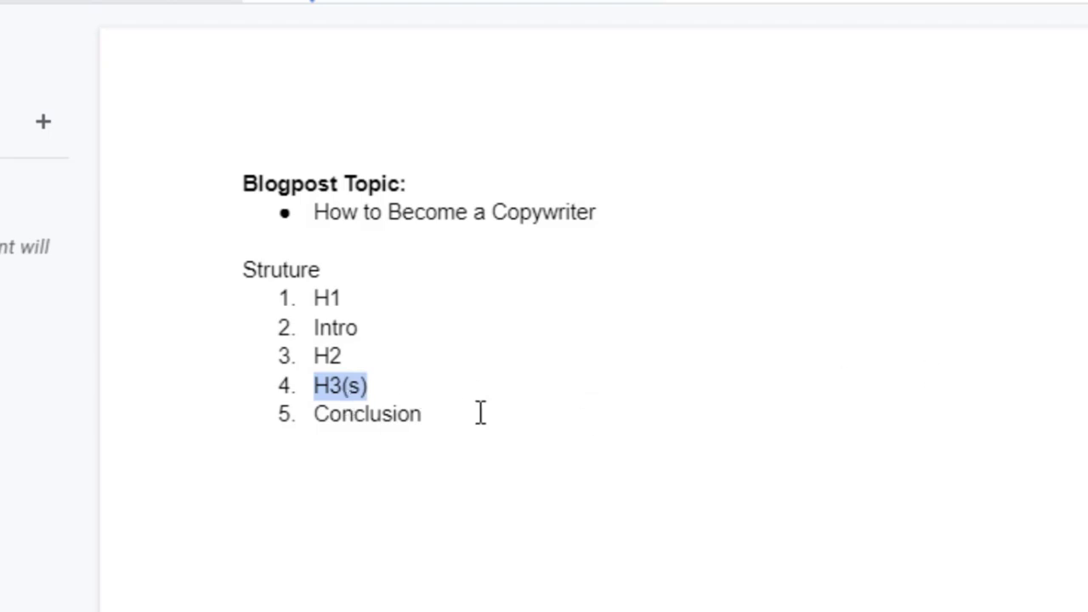
drag(432, 414, 292, 409)
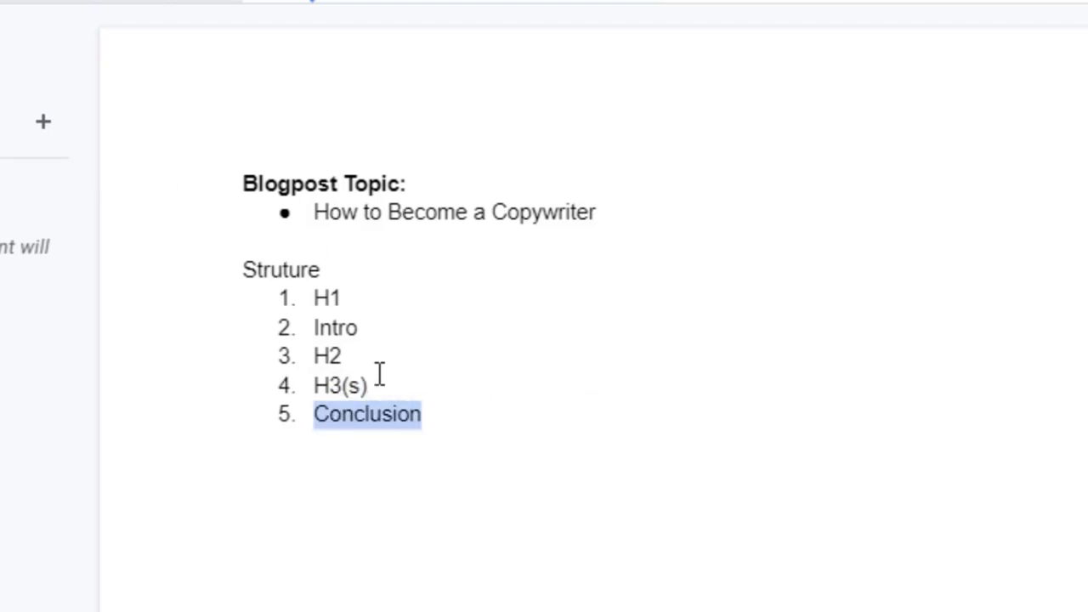
click(440, 354)
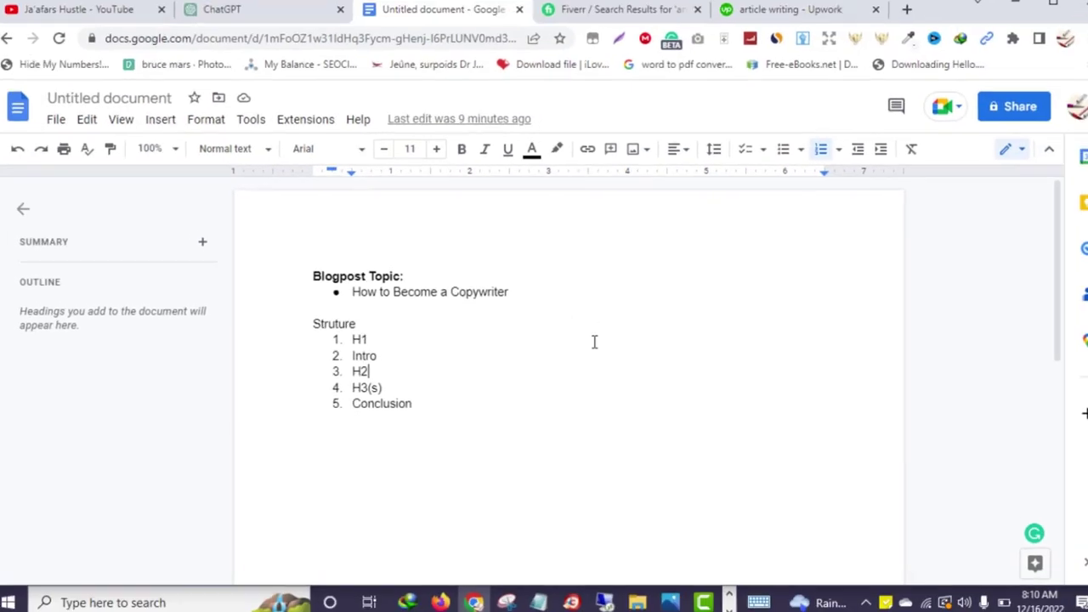
Step: Copy the topic 'How to Become a Copywriter' and switch to the ChatGPT tab
drag(506, 295, 361, 295)
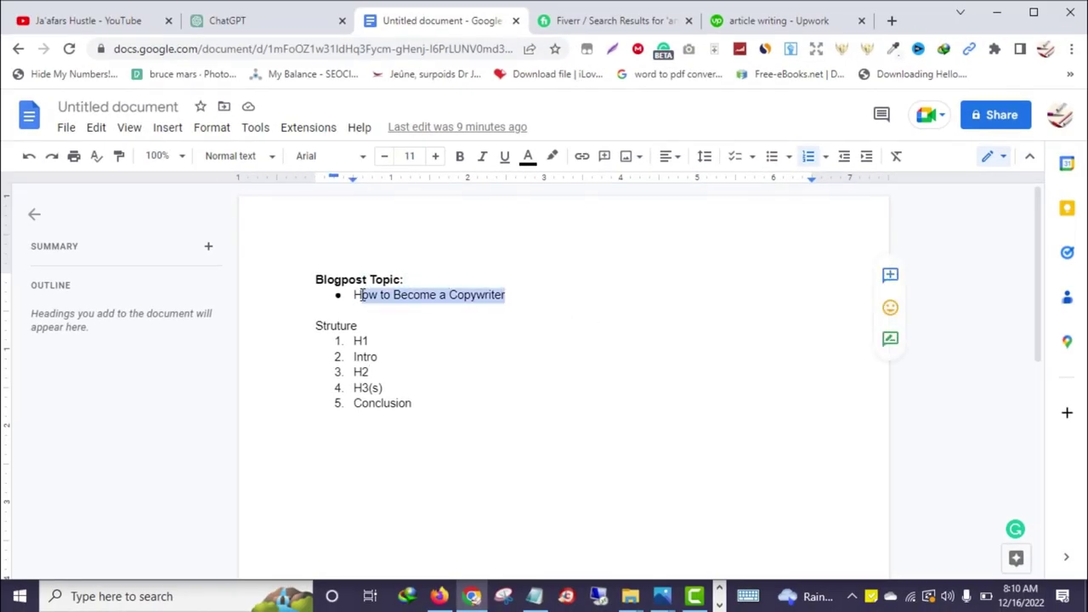
right_click(396, 298)
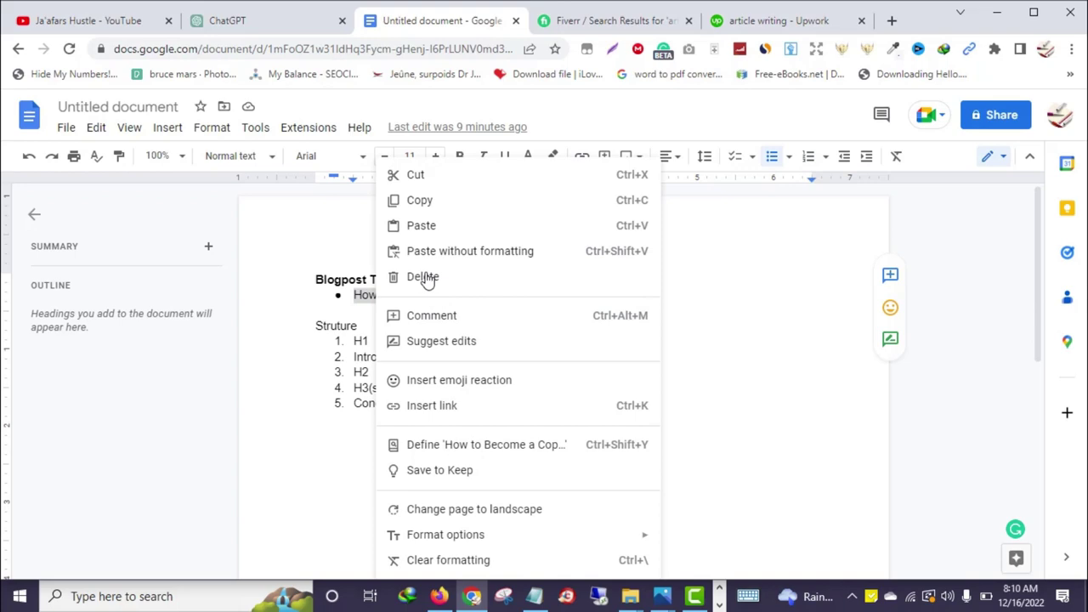
click(425, 198)
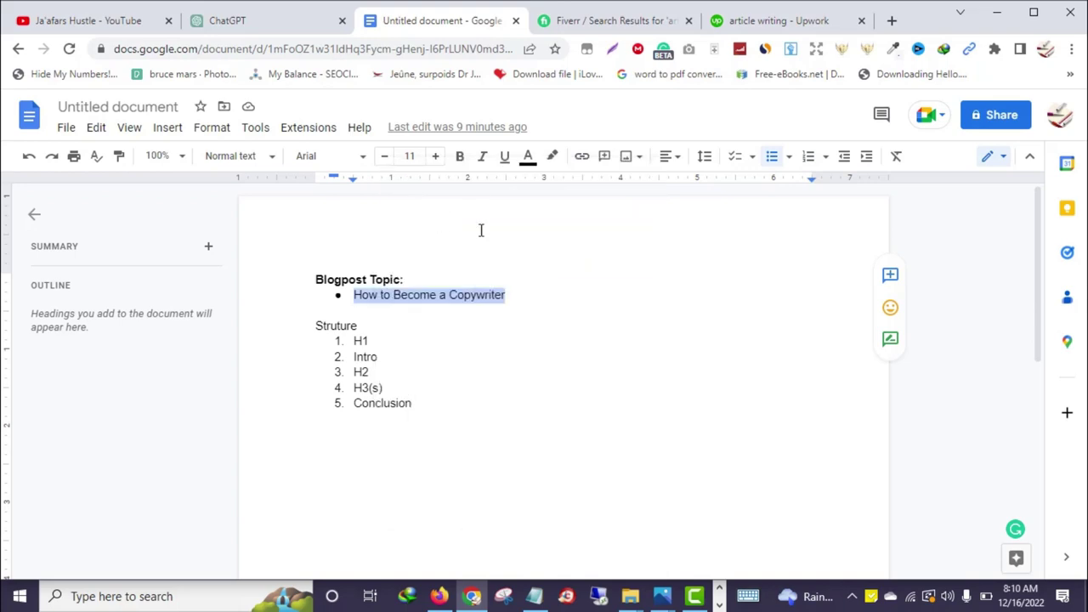
click(261, 19)
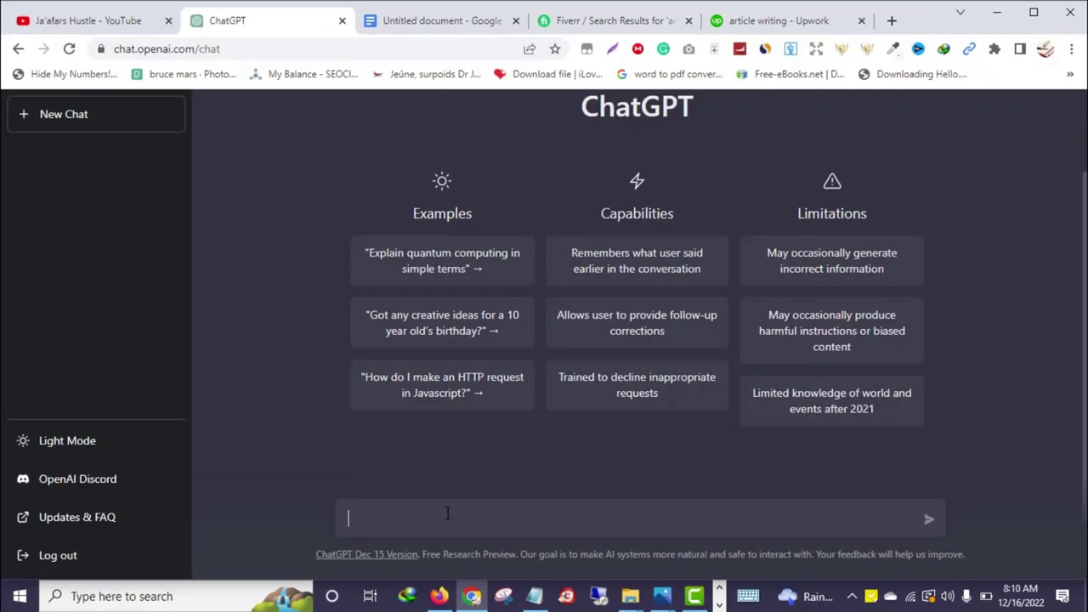
Step: Ask ChatGPT to 'write me blog post title ideas on the topic How to Become a Copywriter'
right_click(409, 520)
click(380, 513)
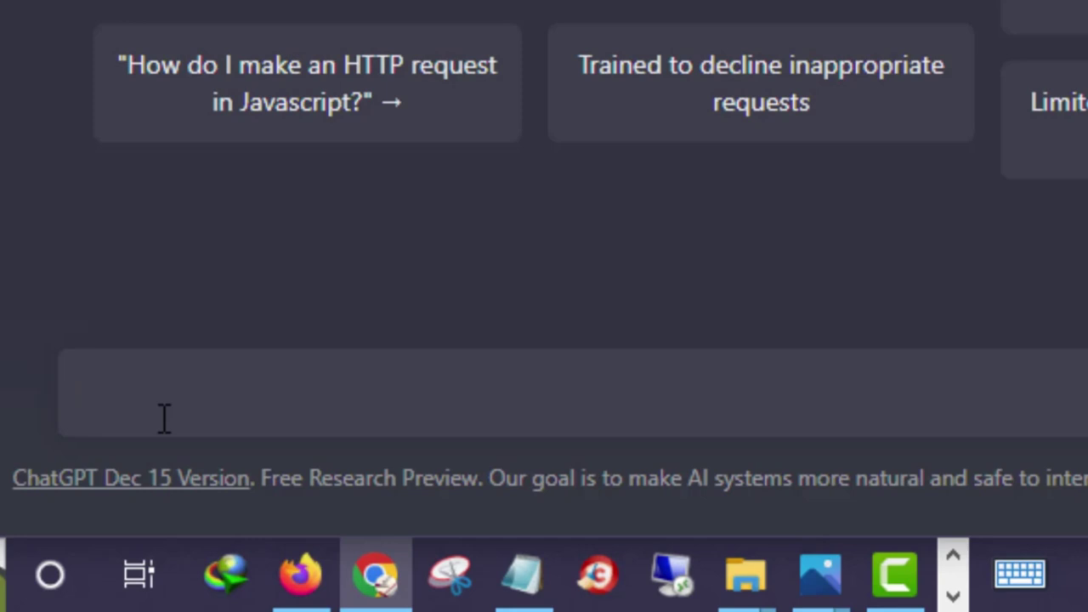
text(write me blog post title ideas )
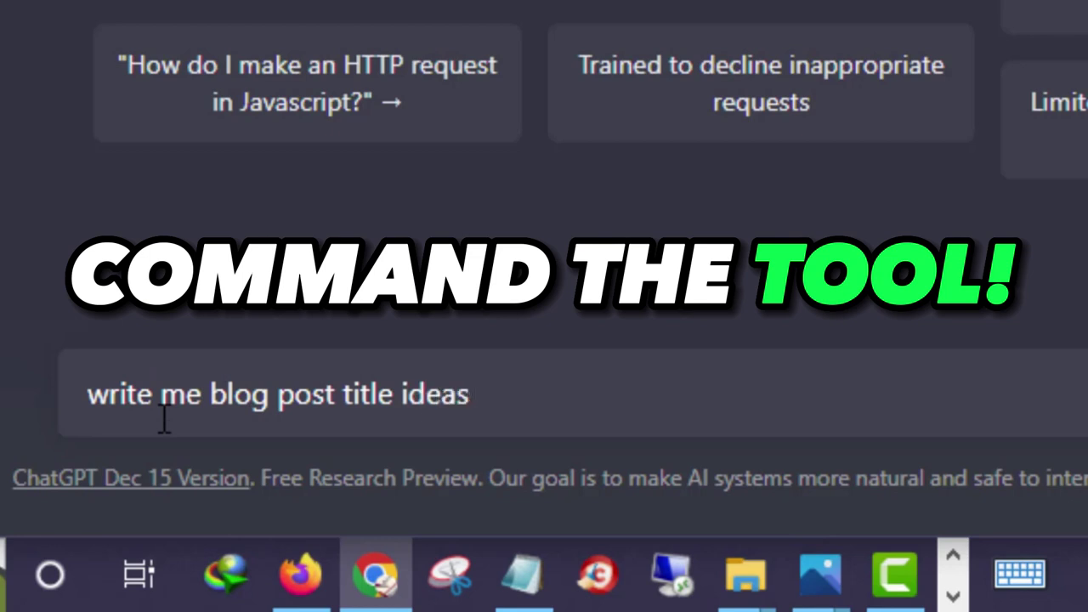
text(on the topic How to Become a Copywriter)
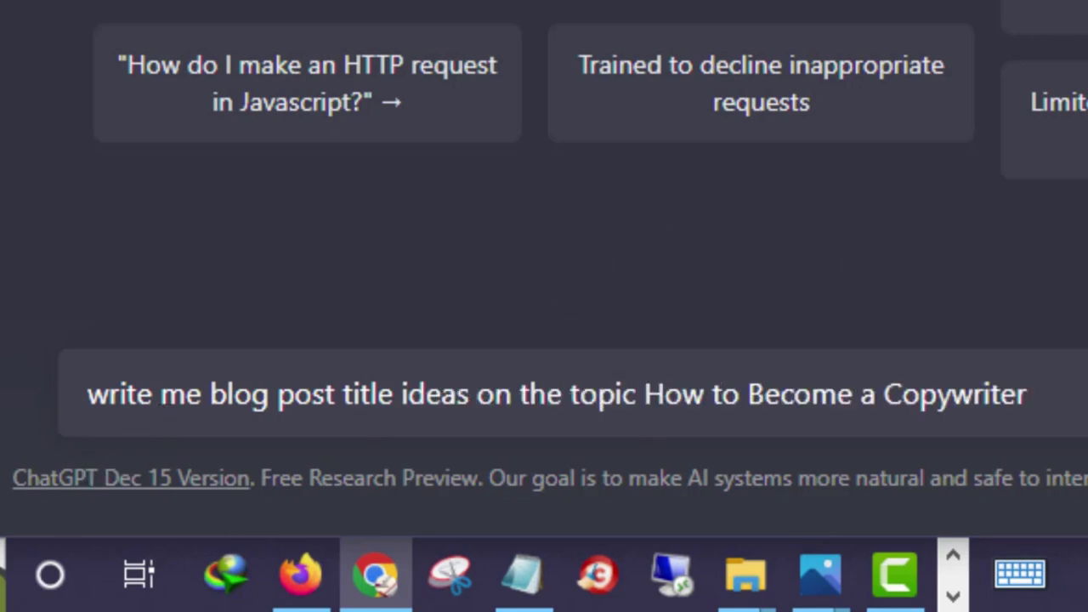
click(1087, 417)
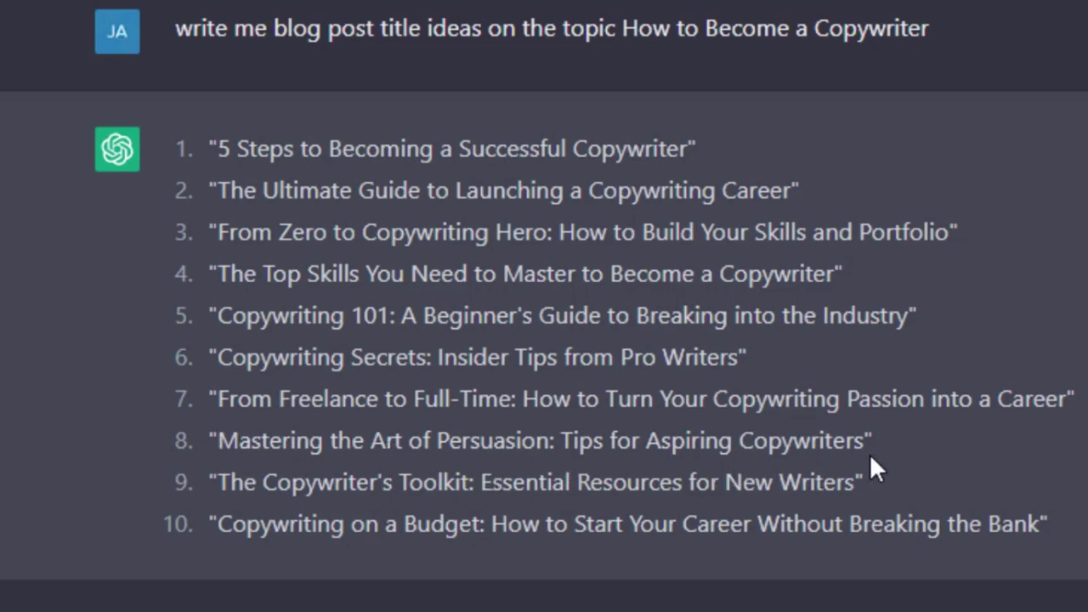
Step: Paste title idea 8, 'Mastering the Art of Persuasion: Tips for Aspiring Copywriters', into Notepad
drag(872, 440, 218, 440)
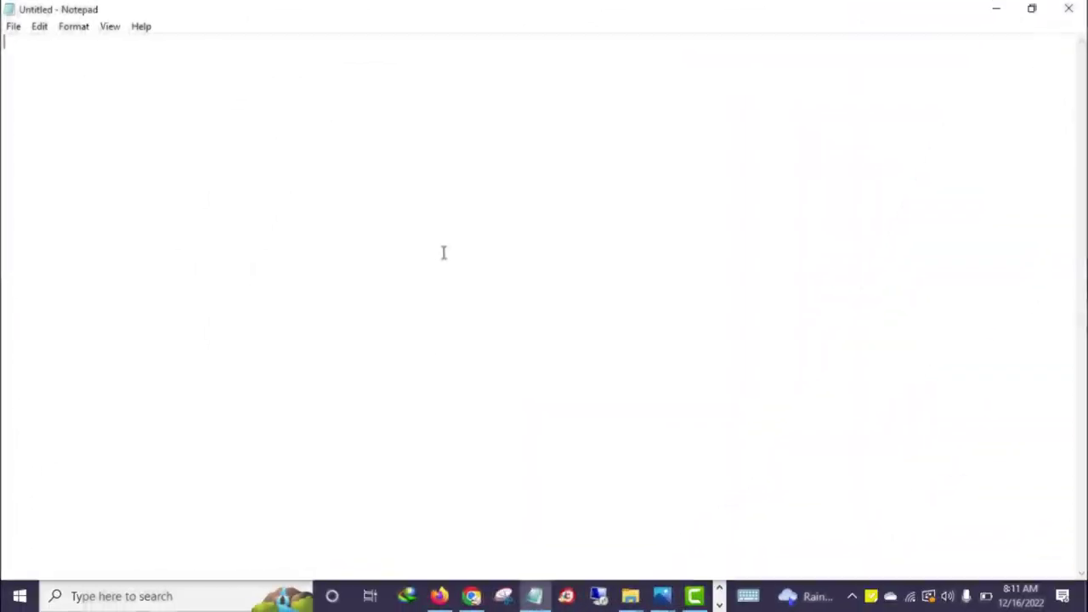
key(ctrl+v)
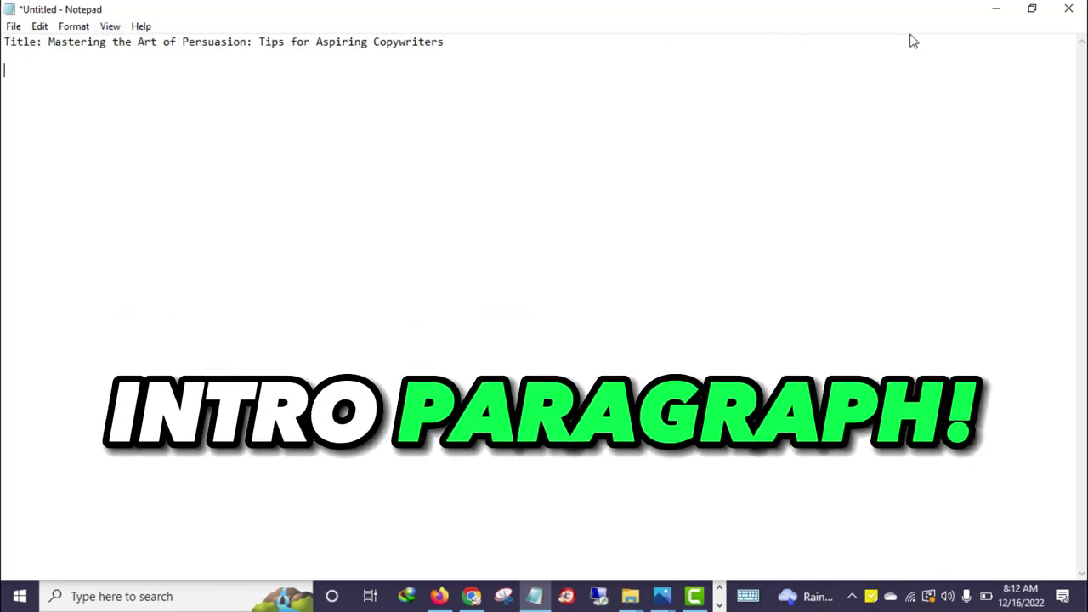
click(471, 596)
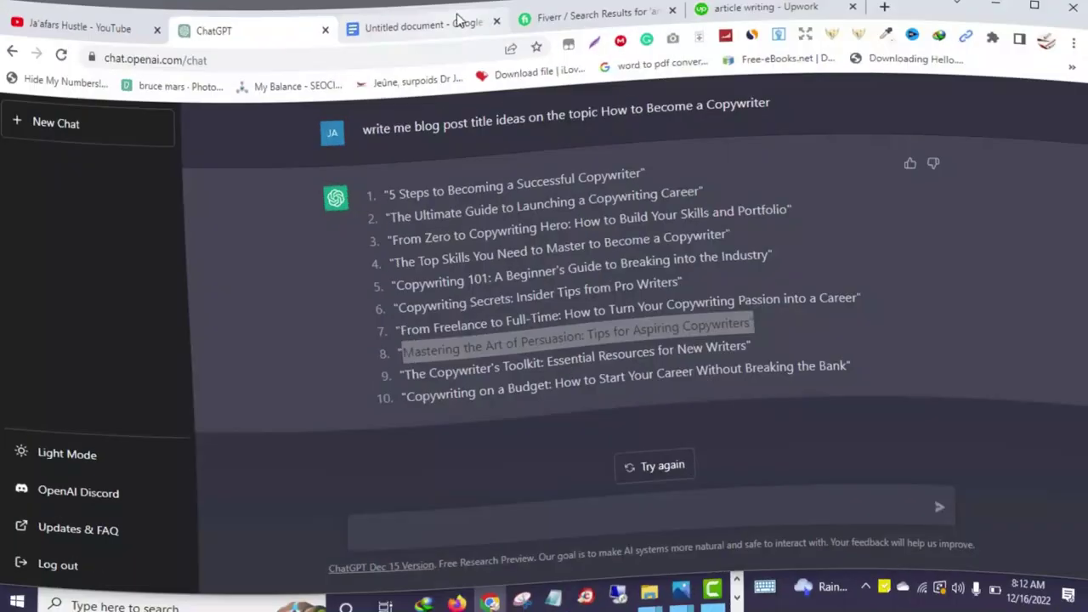
Step: Type the prompt 'write a blog introduction paragraph for' in ChatGPT
click(458, 18)
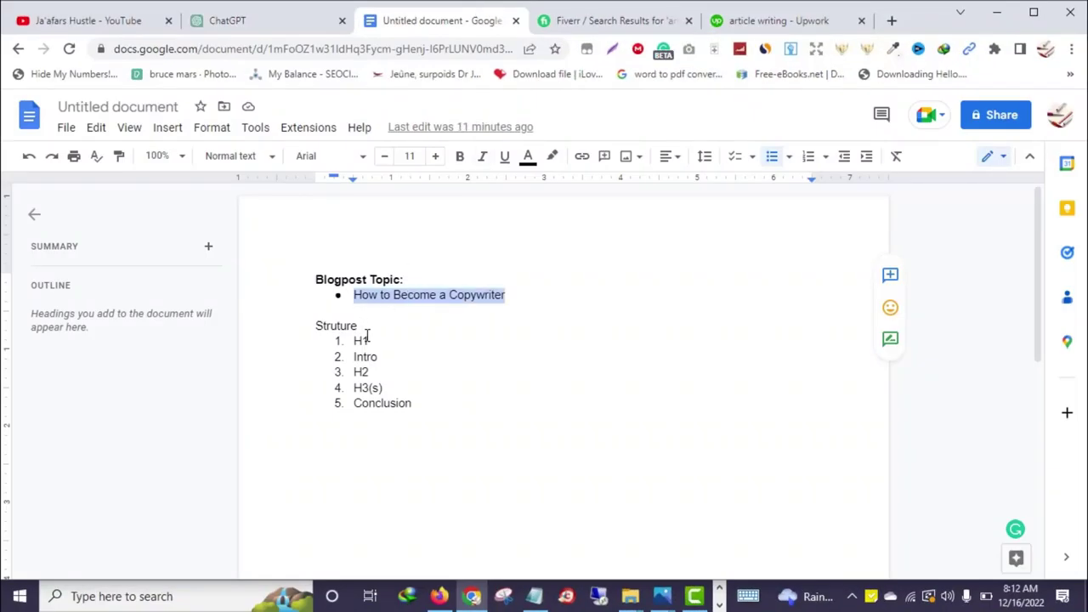
key(ctrl+shift+Tab)
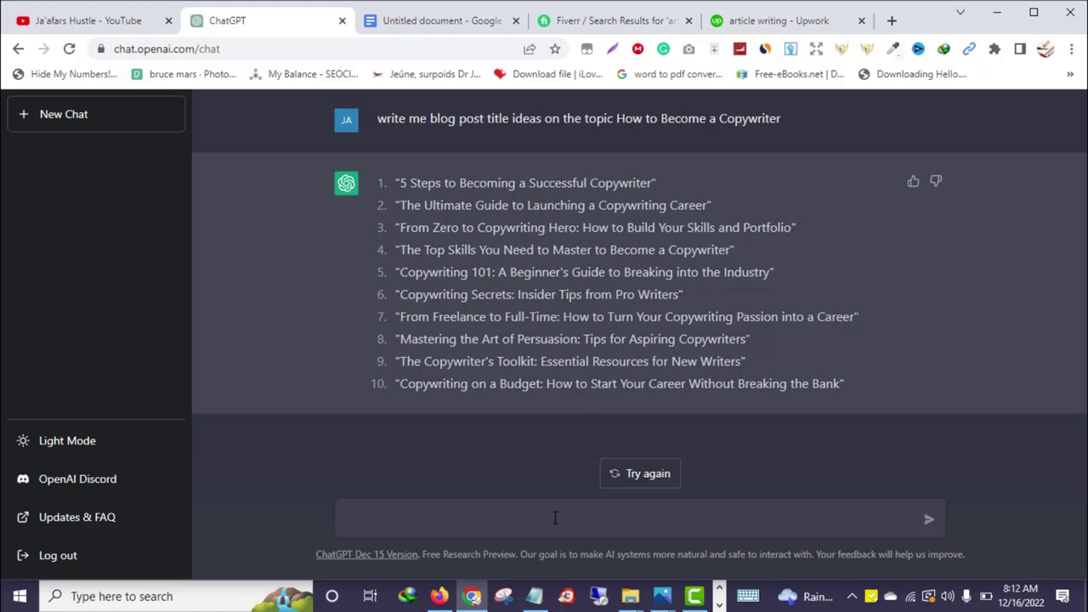
text(write an in)
key(BackSpace)
key(BackSpace)
key(BackSpace)
key(BackSpace)
text(a)
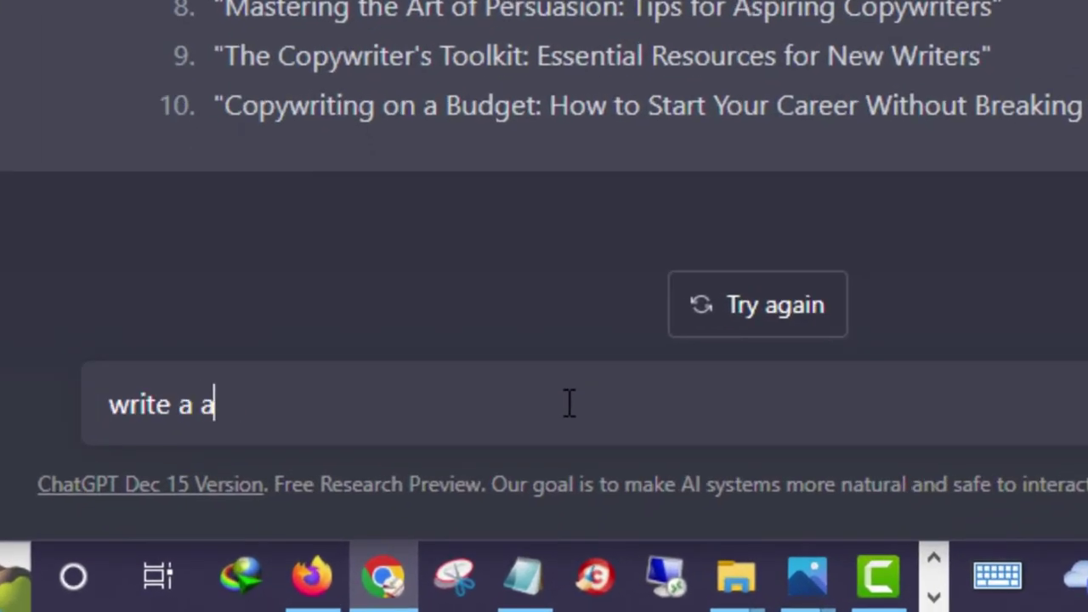
text( b)
key(BackSpace)
key(BackSpace)
key(BackSpace)
text(blog introduc)
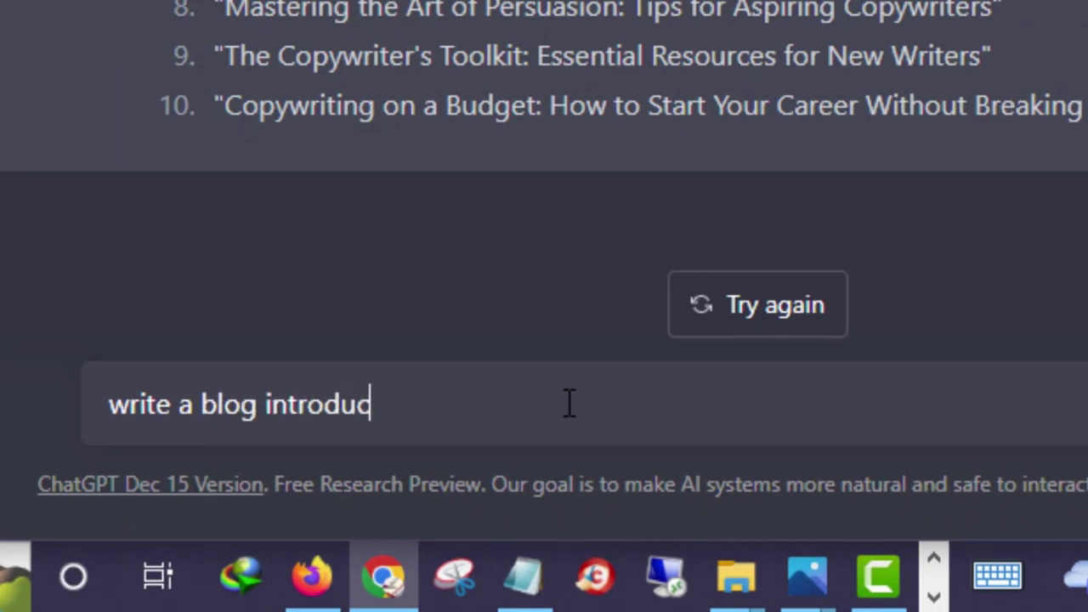
text(tion paragrapgh for)
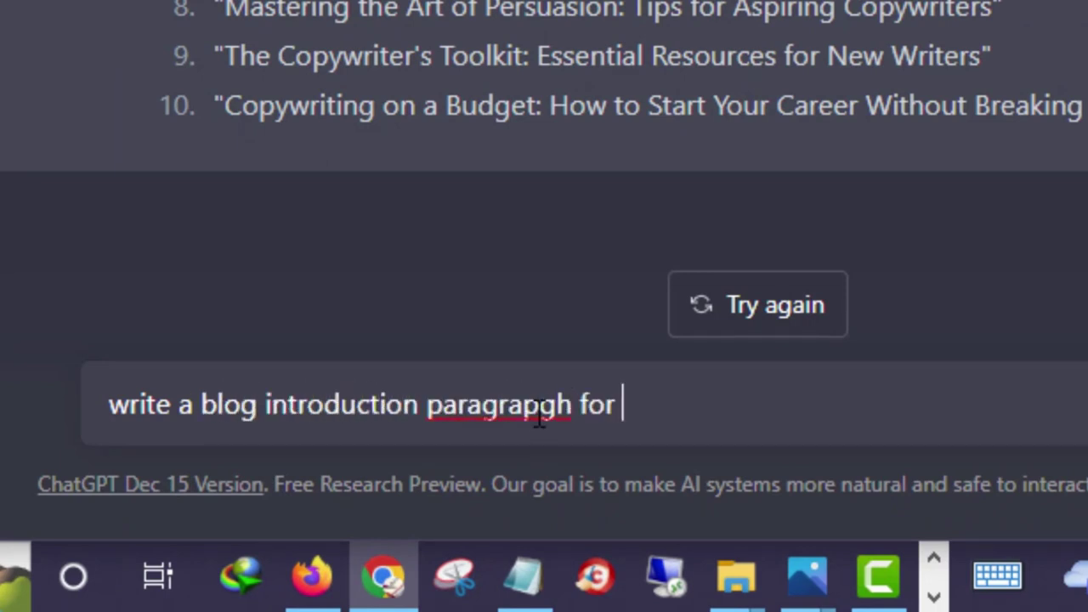
Step: Fix 'paragrapgh' to 'paragraph', add '#8', send, and select the introduction reply
right_click(539, 418)
click(595, 442)
click(761, 406)
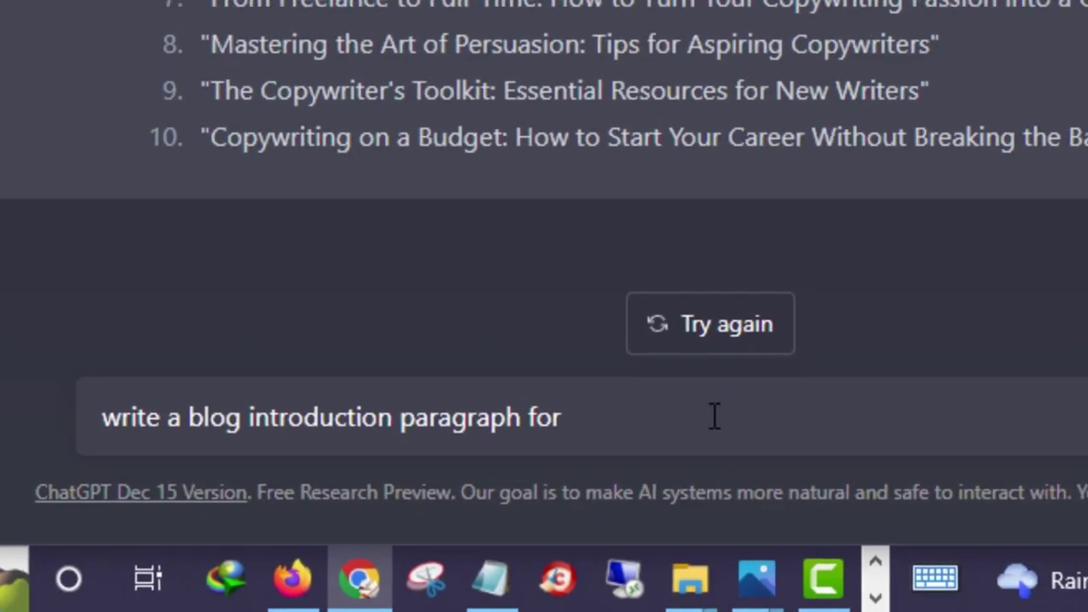
text(#)
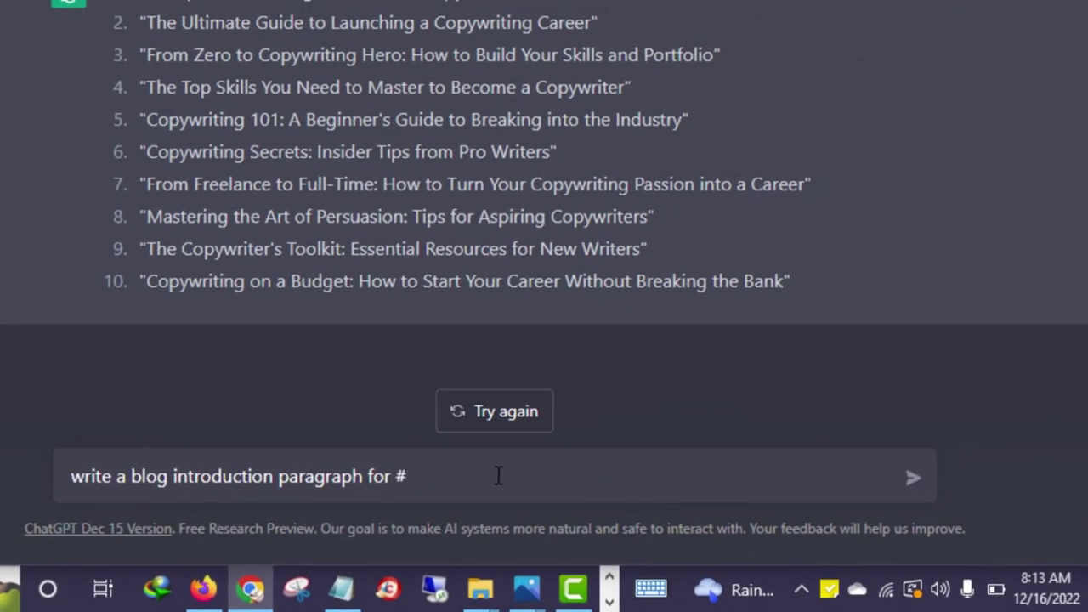
text(8)
click(916, 479)
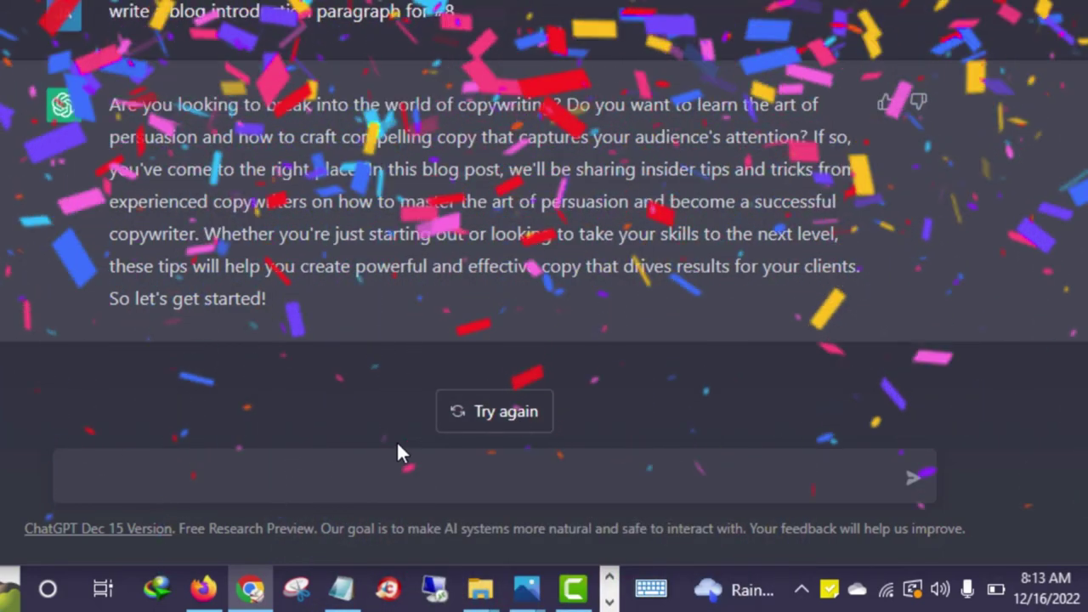
drag(286, 302, 111, 102)
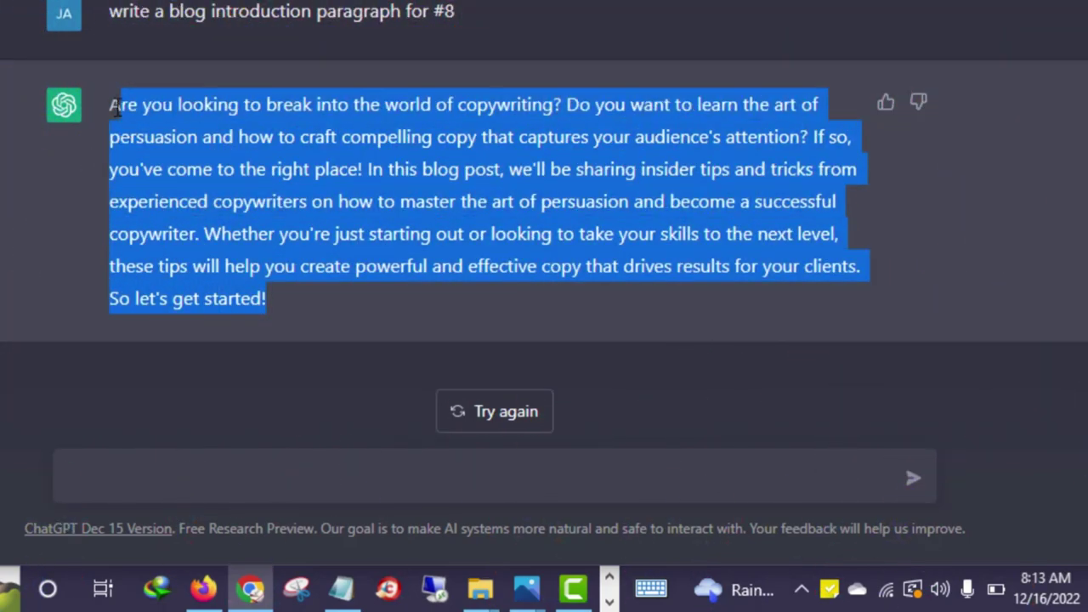
Step: Copy the introduction paragraph and paste it below the title in Notepad
right_click(139, 127)
click(213, 151)
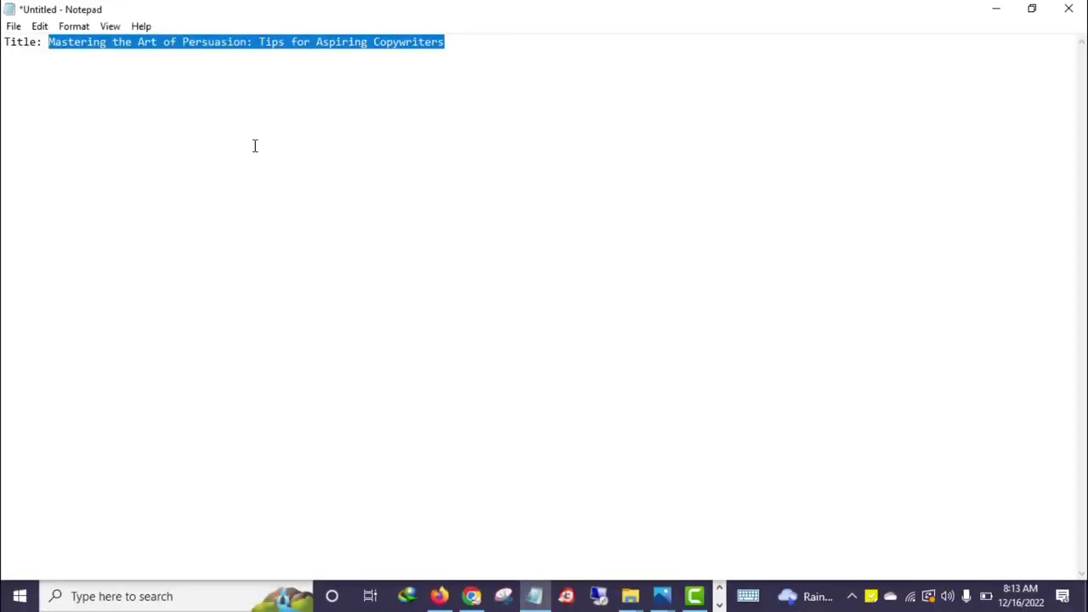
click(254, 127)
key(ctrl+v)
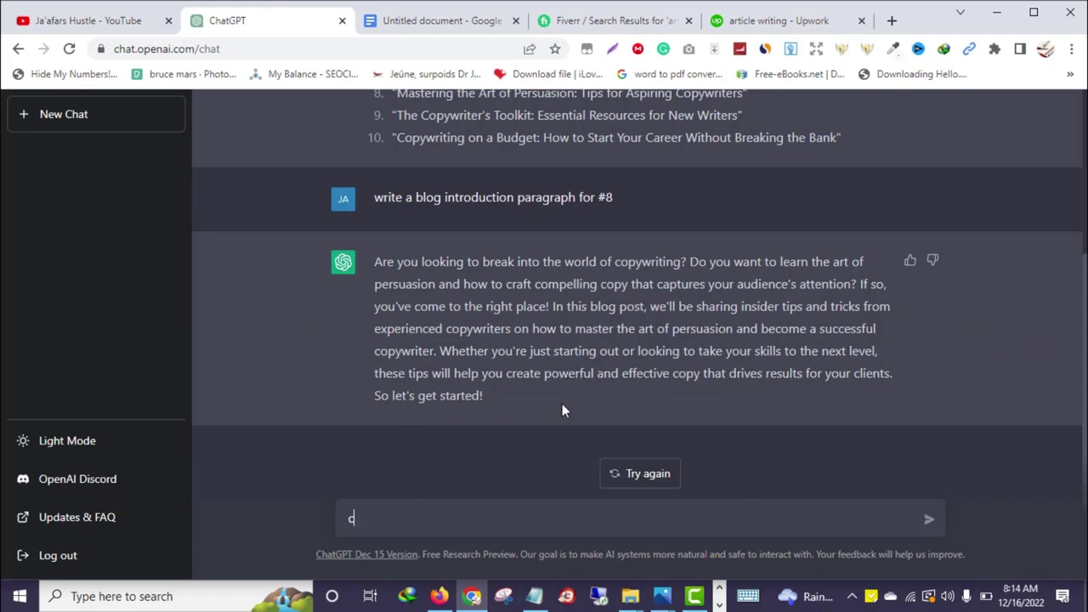
Step: Send 'complete the blogpost' to get the full post with six copywriting tips
text(omplete)
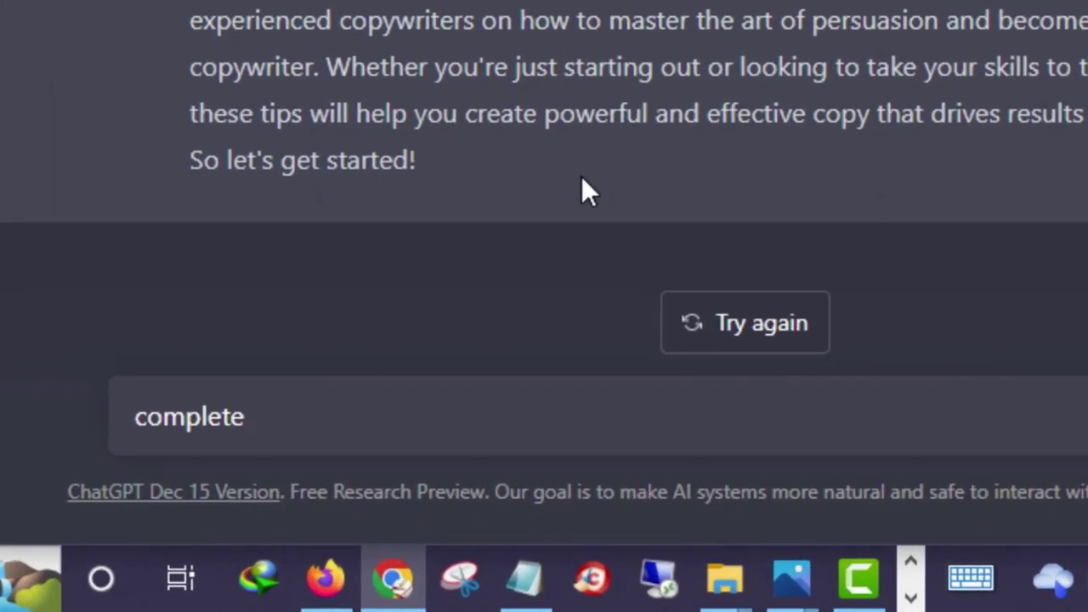
text( the blogpost)
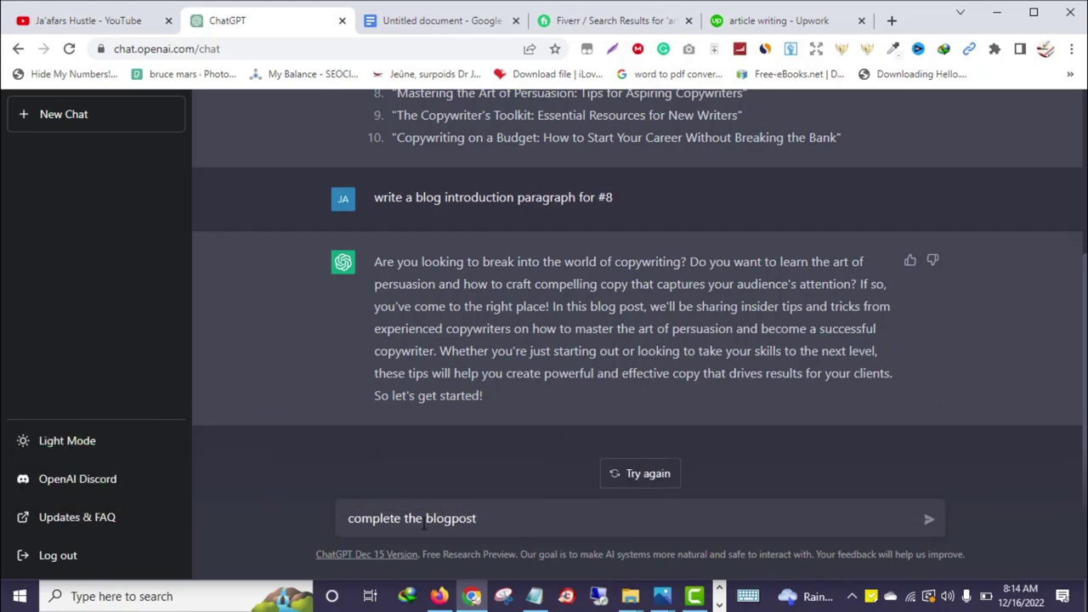
click(929, 520)
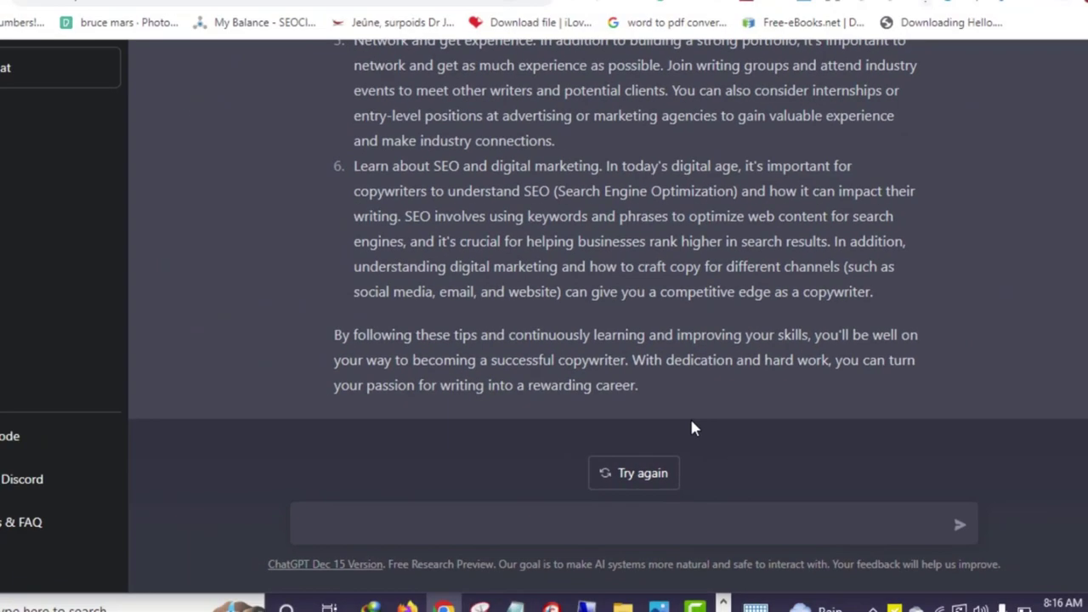
Step: Select the whole blog-post reply, from 'Copywriting' through the closing paragraph
scroll(702, 423, down, 1)
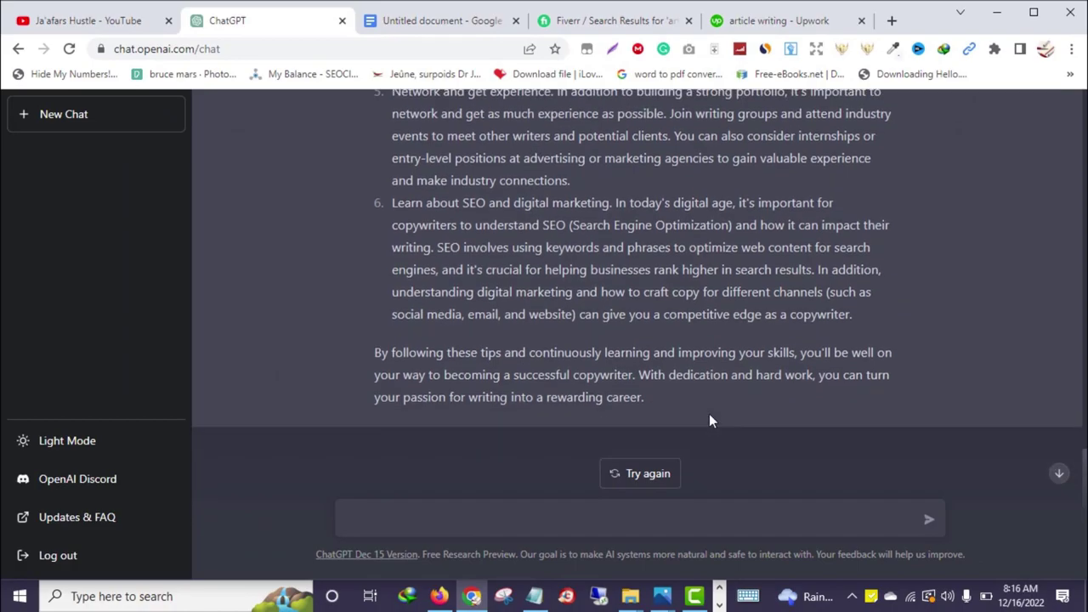
scroll(709, 413, up, 6)
scroll(708, 413, up, 10)
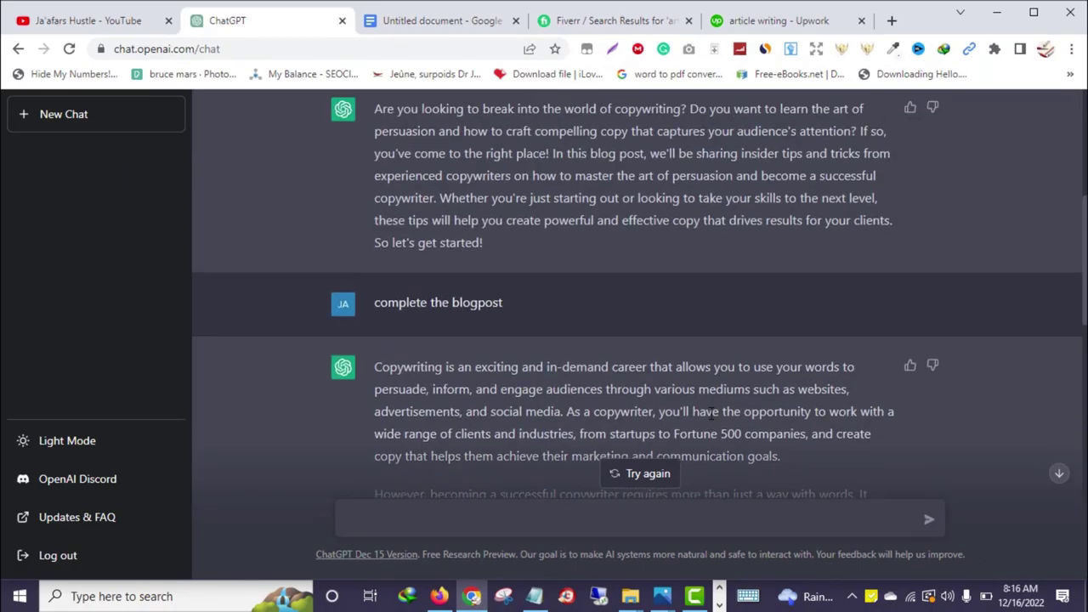
scroll(711, 412, down, 5)
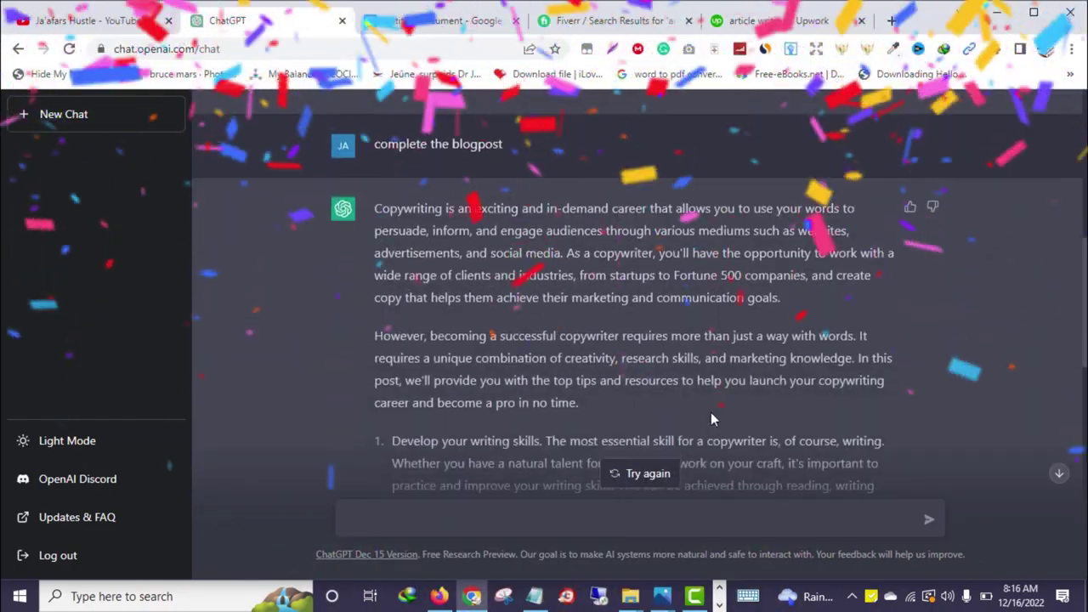
scroll(632, 293, down, 2)
scroll(697, 315, up, 1)
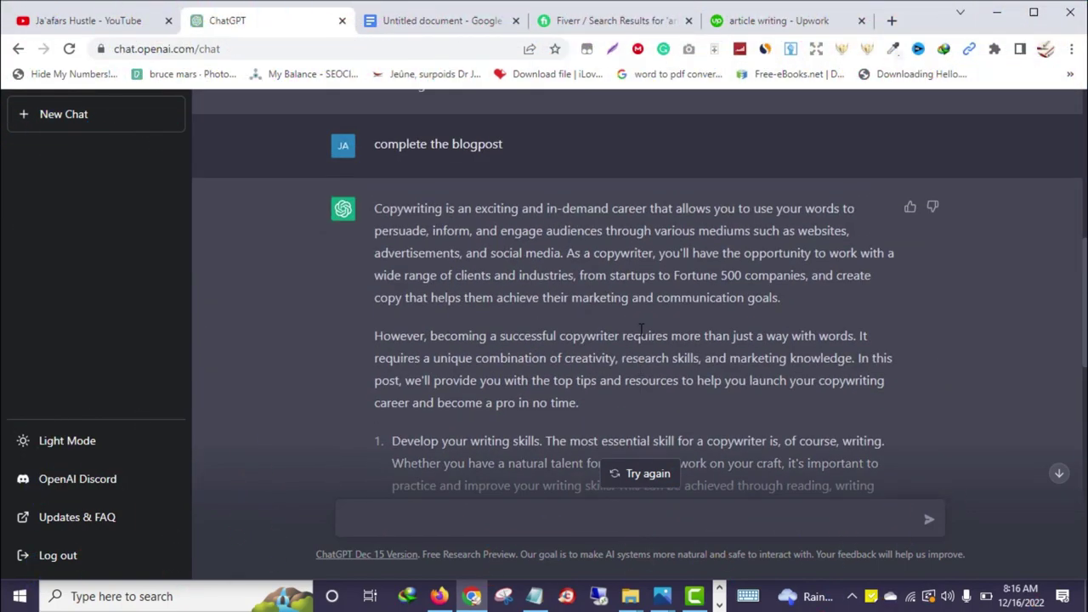
scroll(737, 329, down, 1)
scroll(769, 331, up, 3)
scroll(629, 357, down, 3)
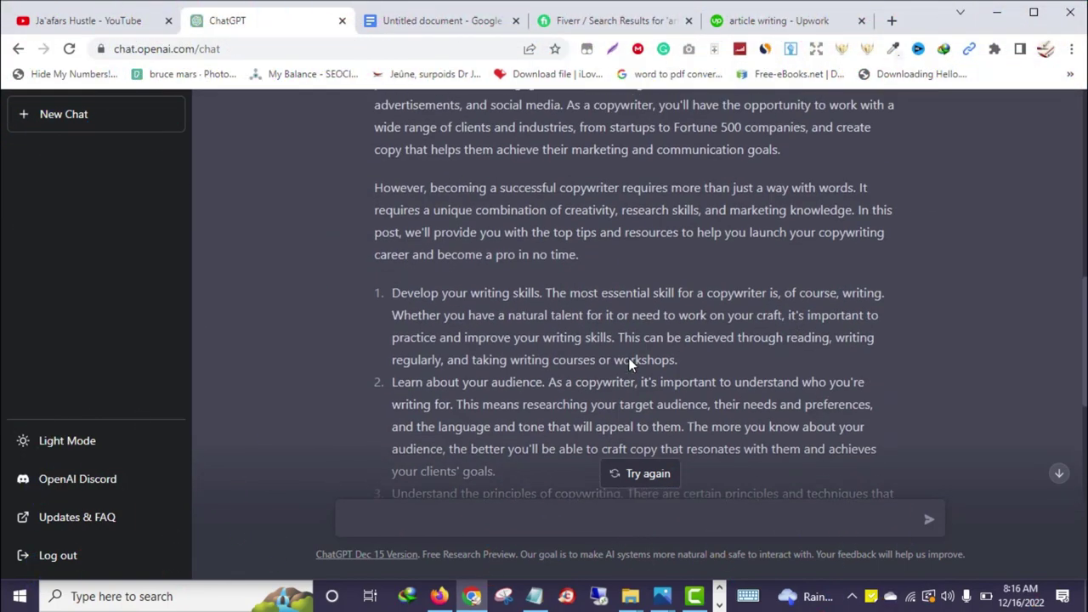
scroll(411, 237, up, 1)
drag(380, 214, 436, 253)
click(384, 223)
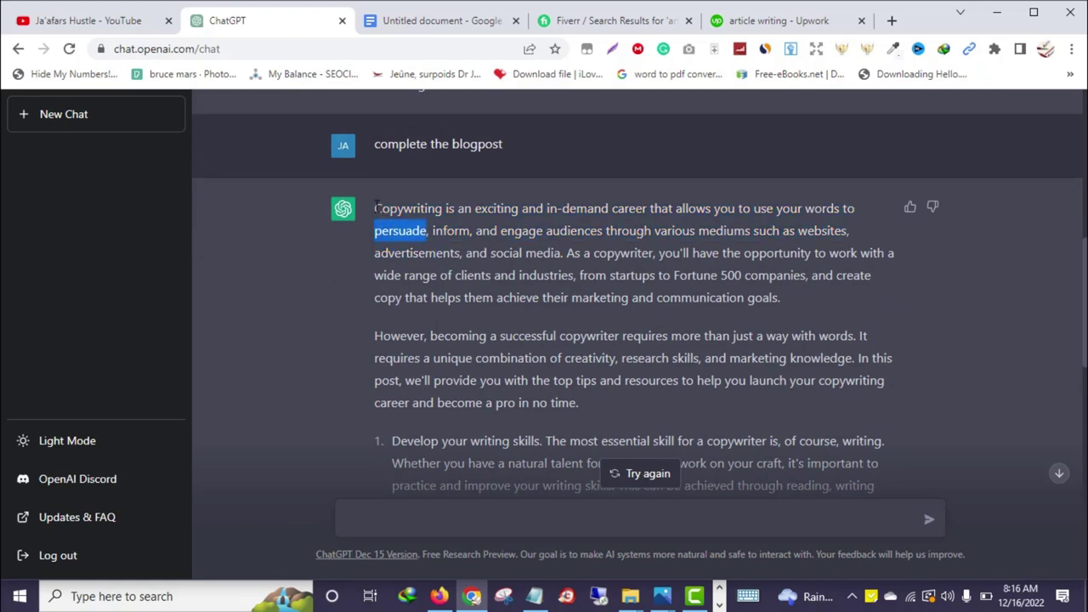
drag(376, 207, 603, 389)
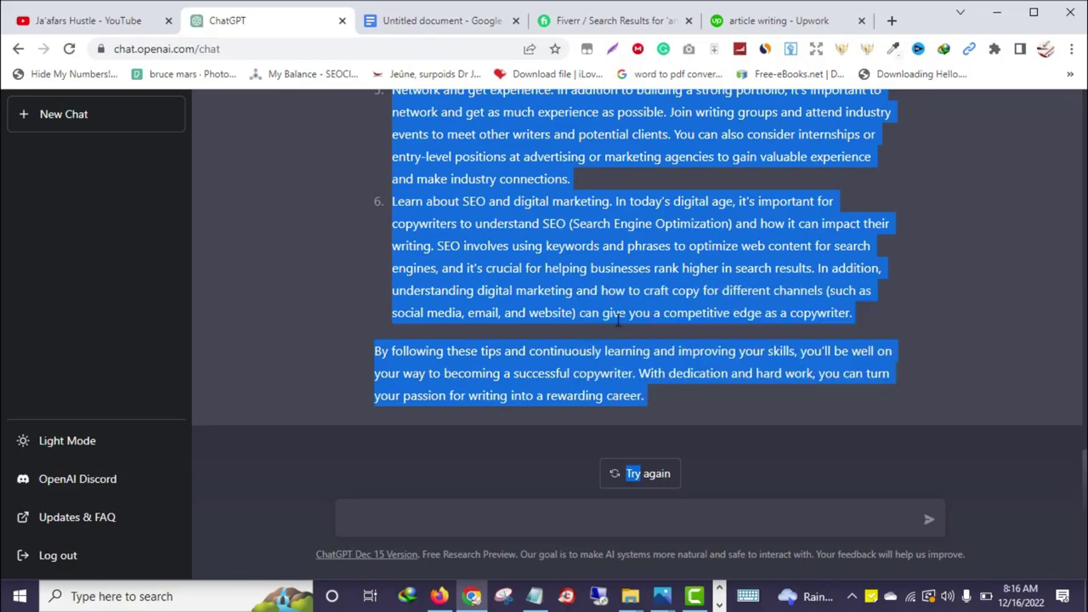
Step: Paste the blog body into Notepad below the intro, adding blank lines above it
click(534, 597)
right_click(288, 259)
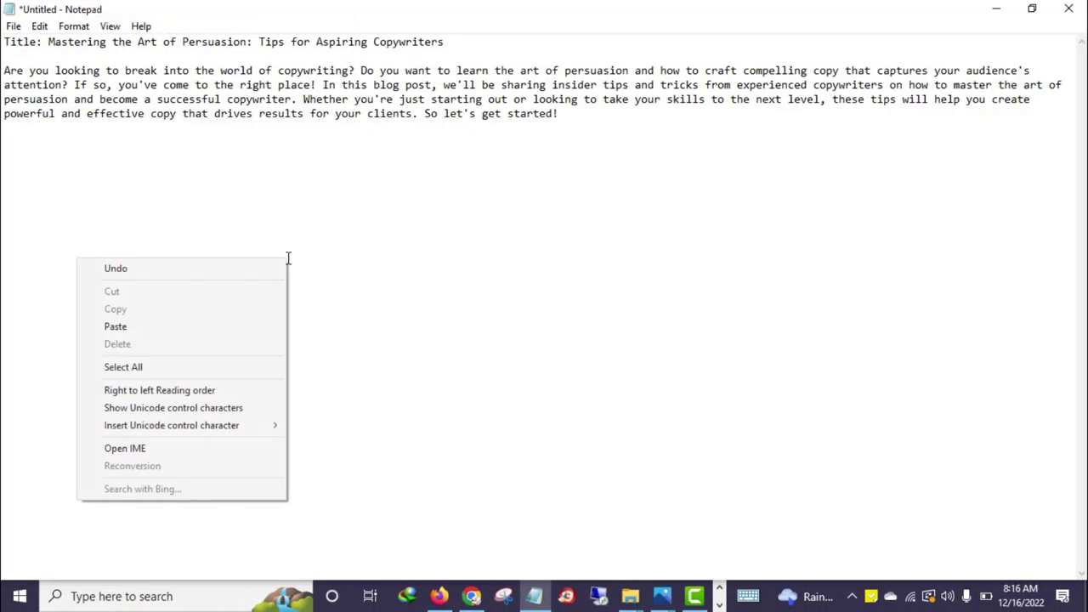
click(242, 322)
scroll(270, 312, up, 2)
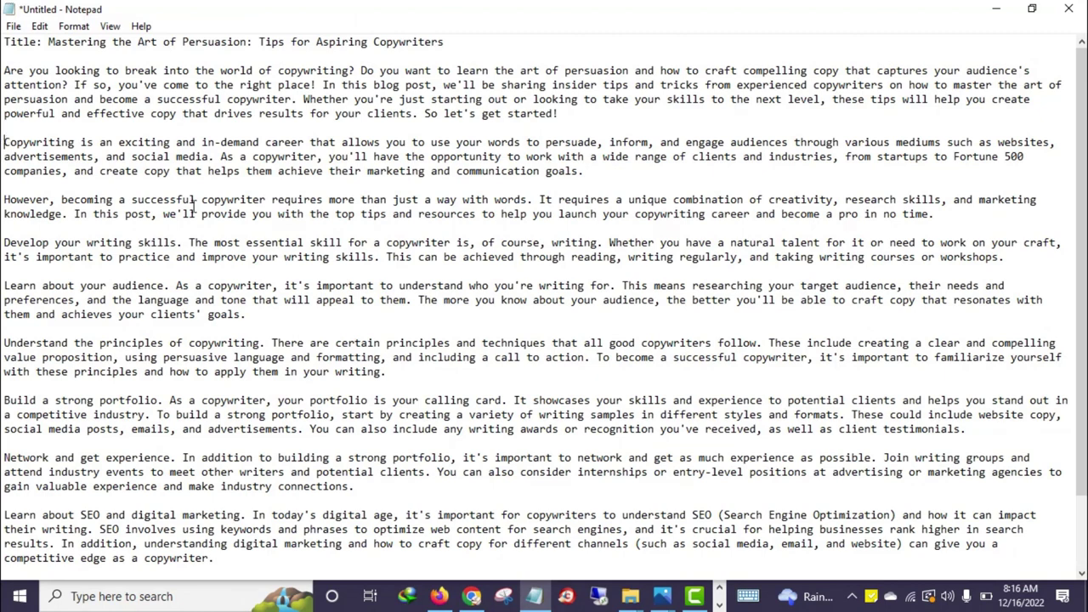
key(Return)
key(Return)
key(Return)
key(Return)
key(Return)
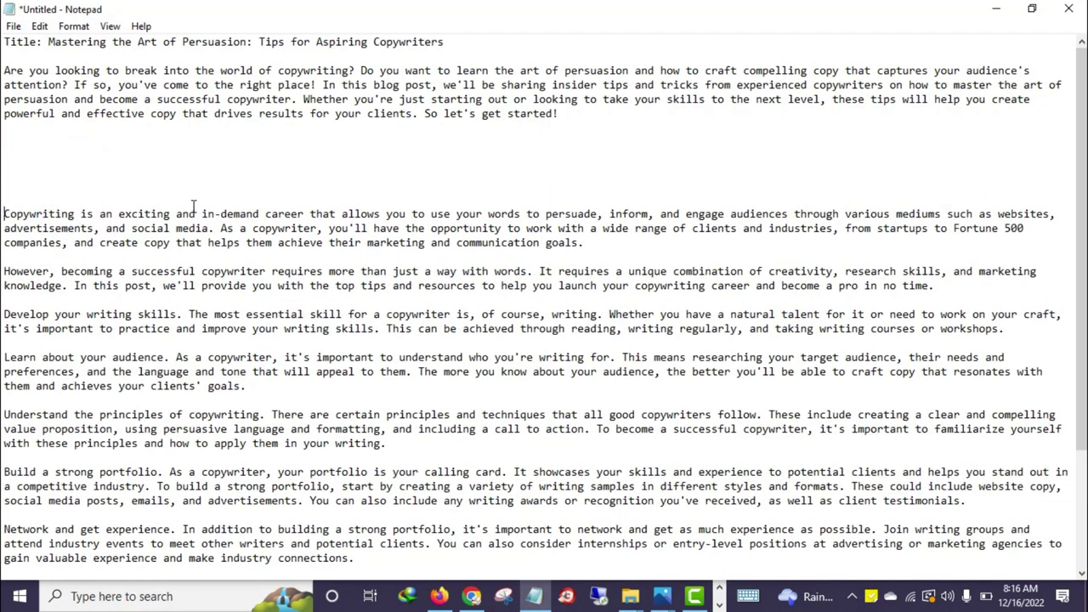
scroll(194, 208, down, 4)
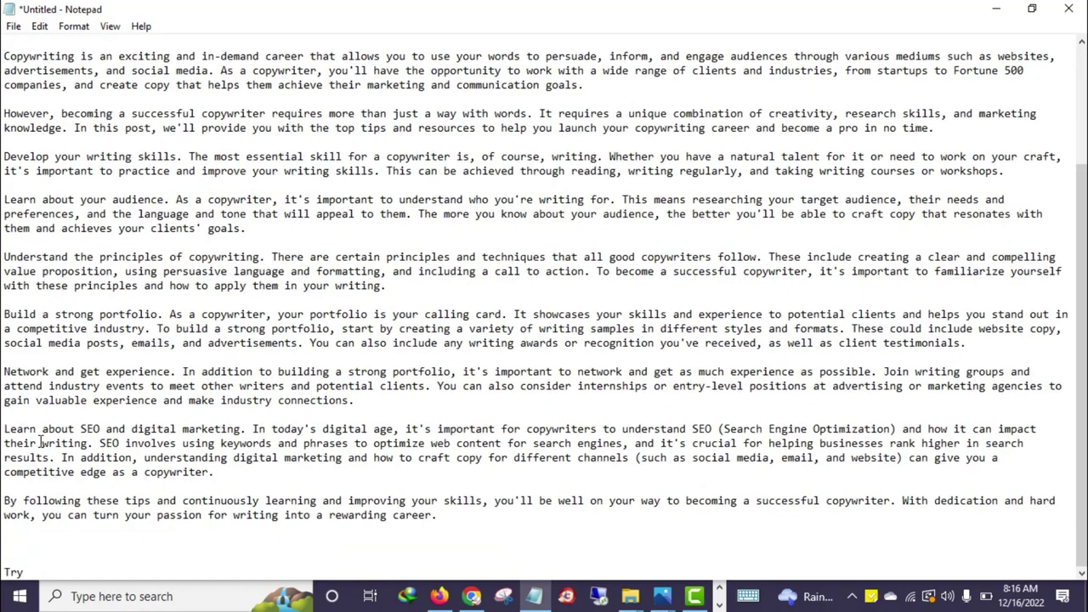
Step: Type the 'How to Become a Copywriter' tips heading and remove the 'Title:' prefix
scroll(41, 443, up, 4)
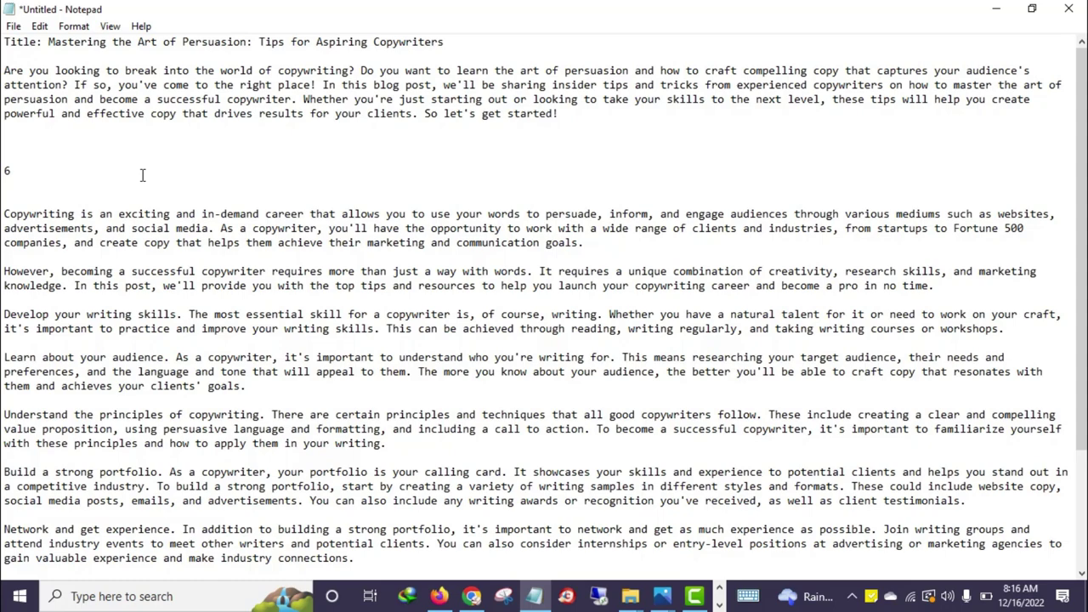
key(BackSpace)
key(Delete)
text(How to Become a C)
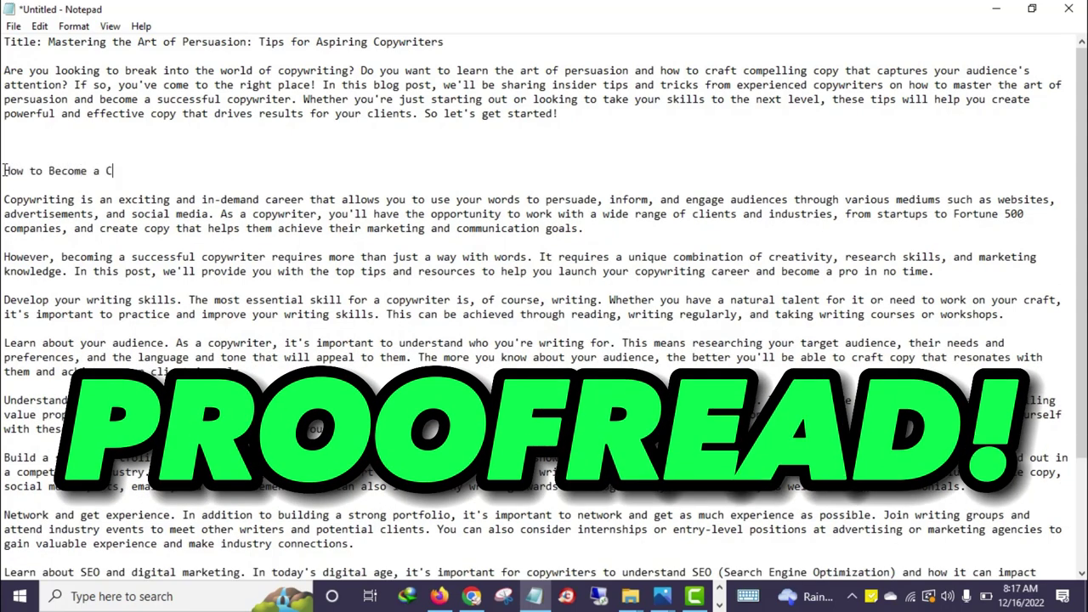
text(opywriter: 6 Tips)
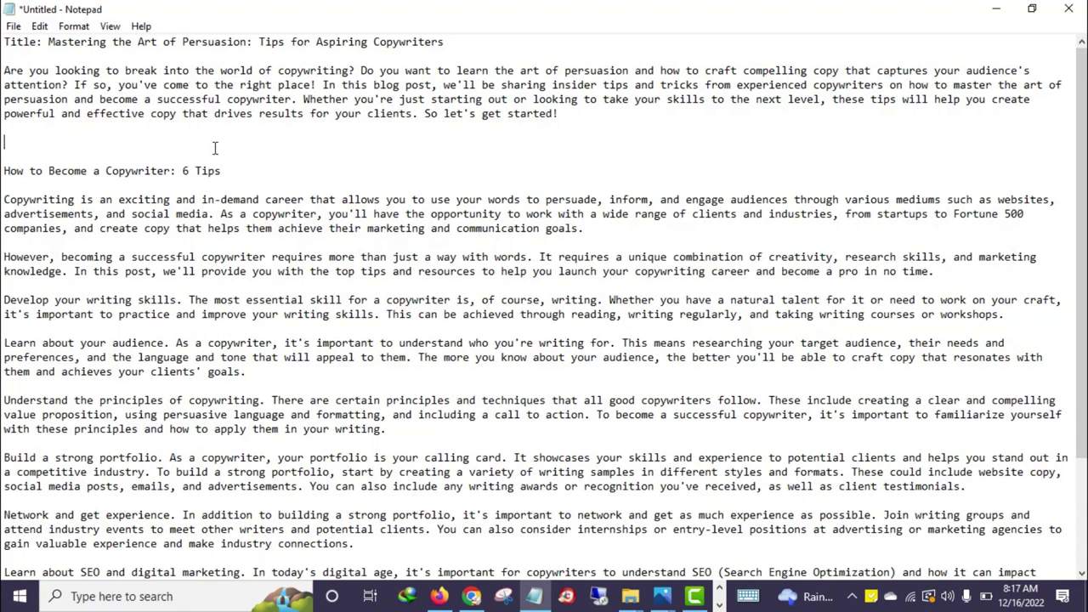
key(BackSpace)
key(BackSpace)
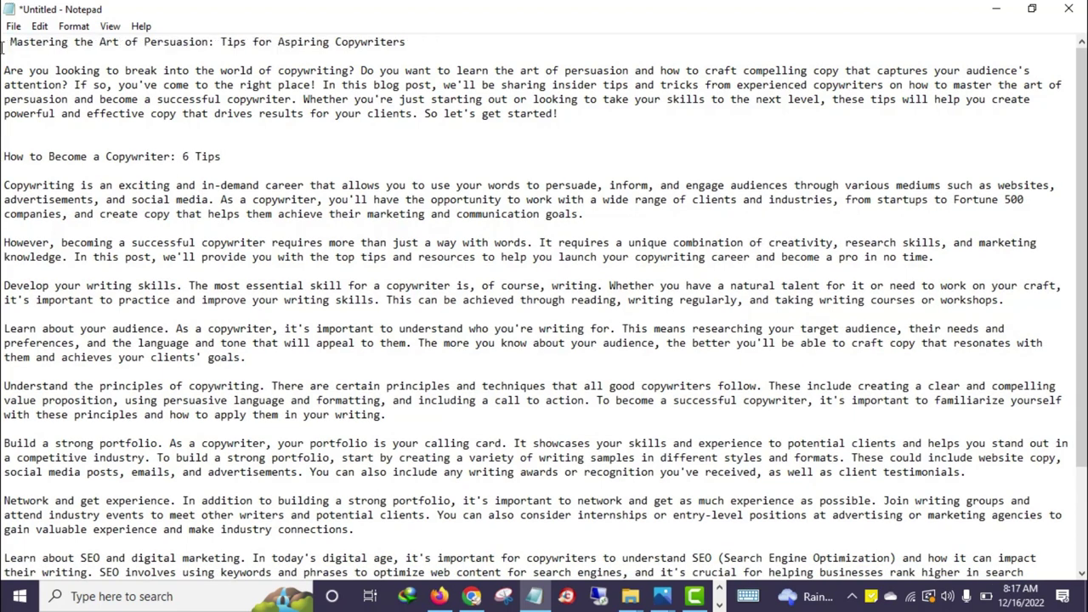
key(BackSpace)
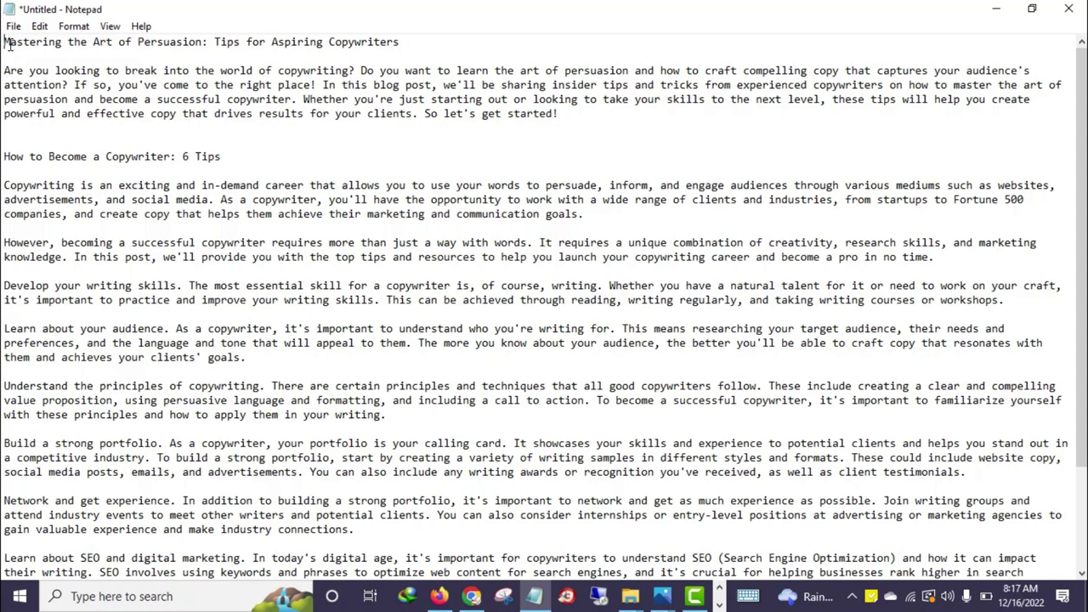
Step: Delete the stray 'Try' and add a 'Conclusion' heading above the closing paragraph
scroll(277, 344, down, 3)
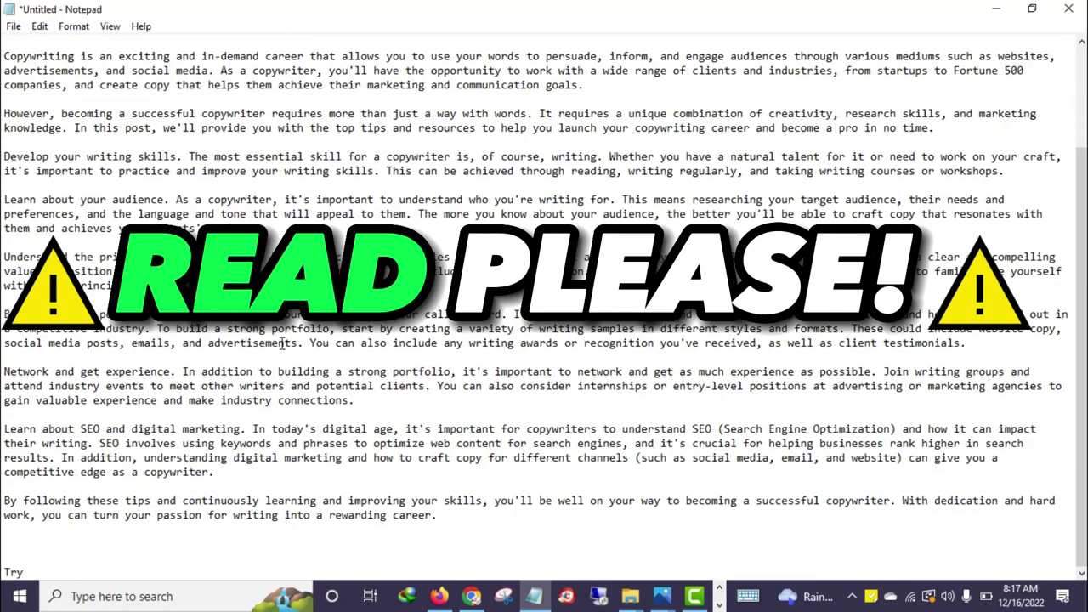
key(BackSpace)
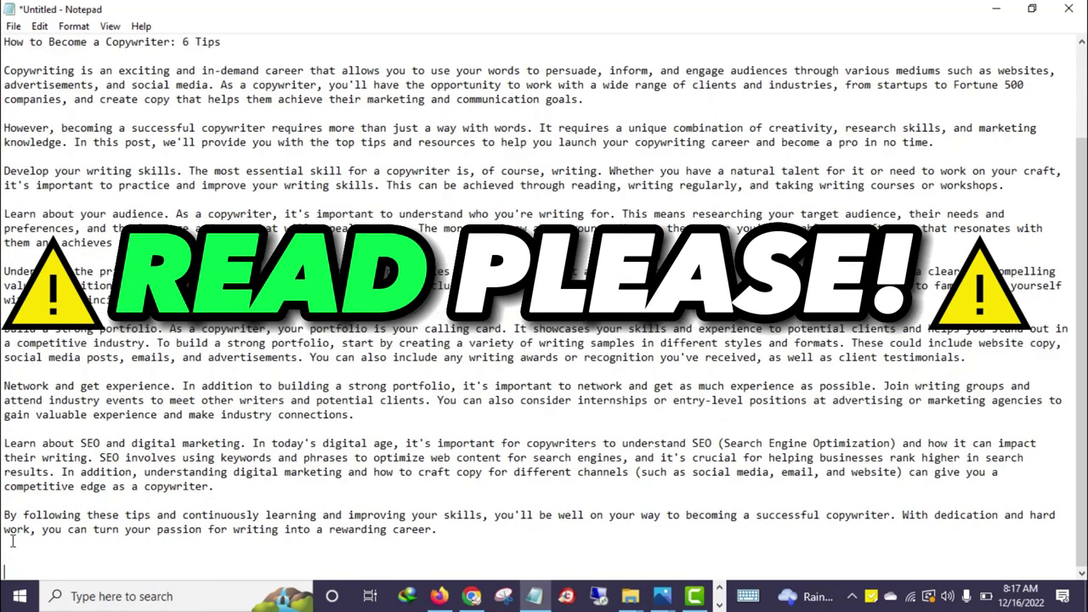
key(Return)
key(Return)
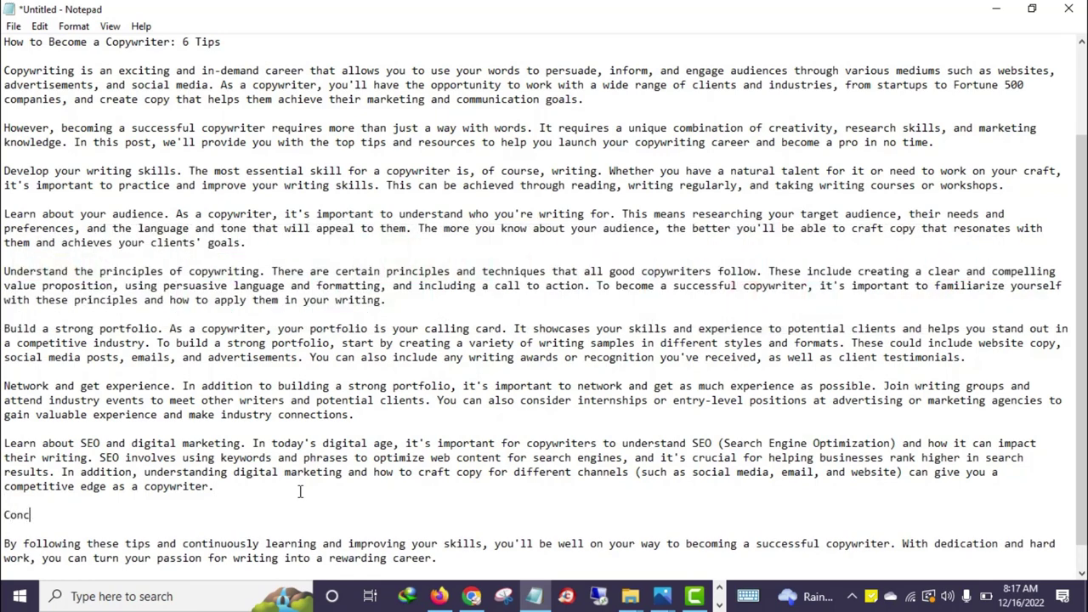
scroll(299, 491, down, 1)
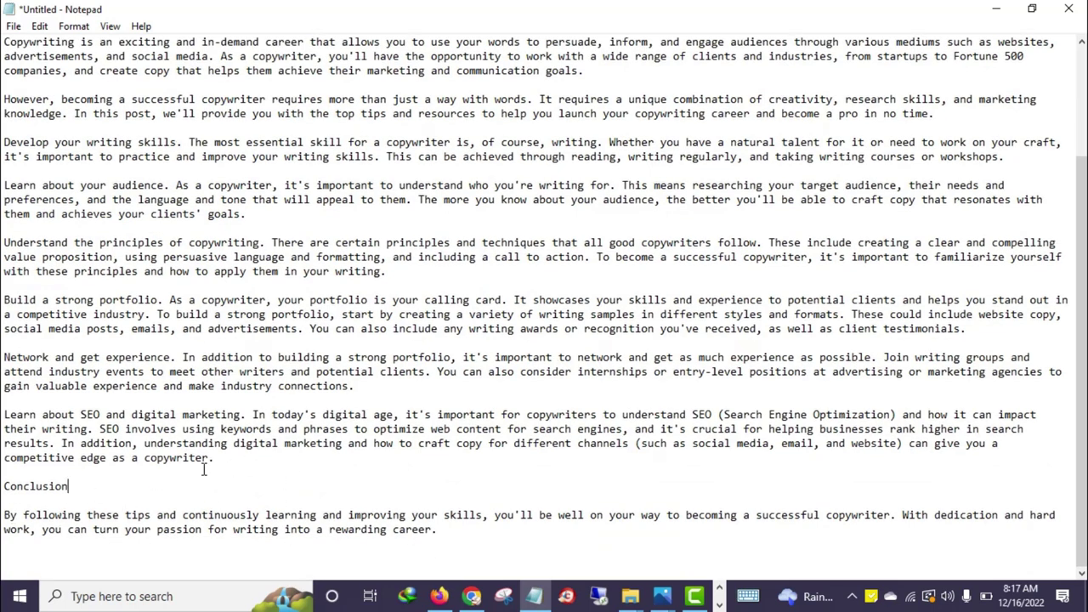
scroll(204, 470, up, 4)
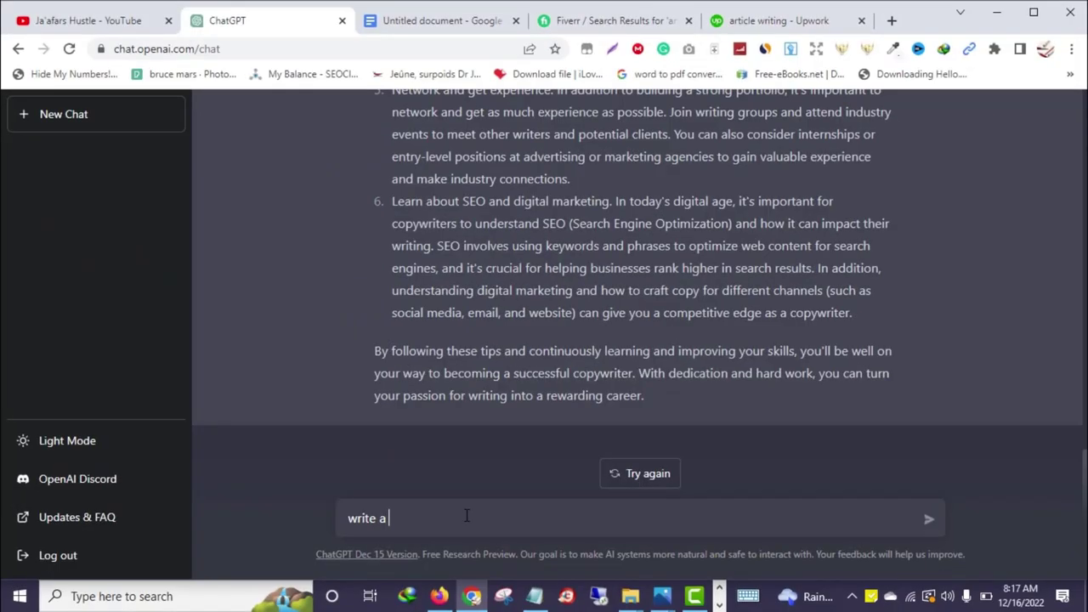
Step: Ask ChatGPT to 'write a conclusion paragraph' for the copywriting post
text(conclusion paragraph)
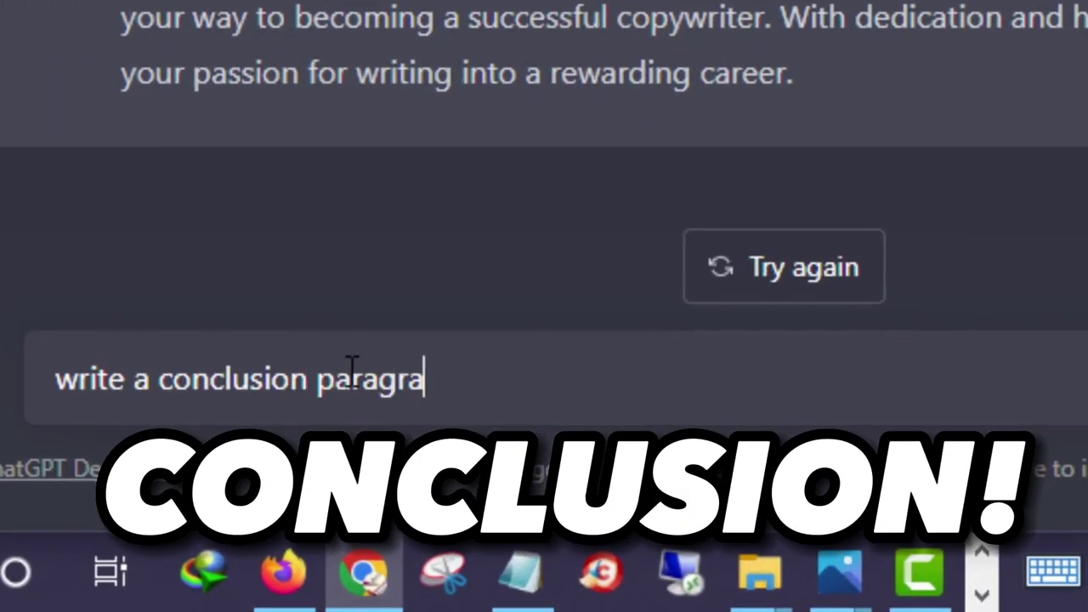
key(Return)
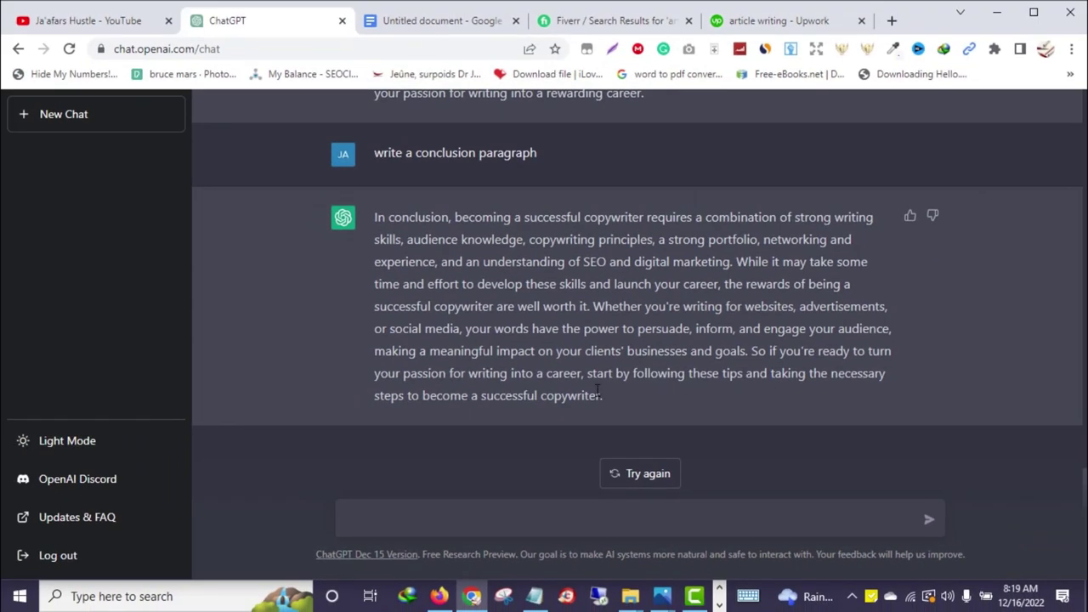
Step: Replace the old Notepad conclusion with ChatGPT's paragraph beginning "In conclusion, becoming a successful copywriter…"
drag(522, 383, 179, 122)
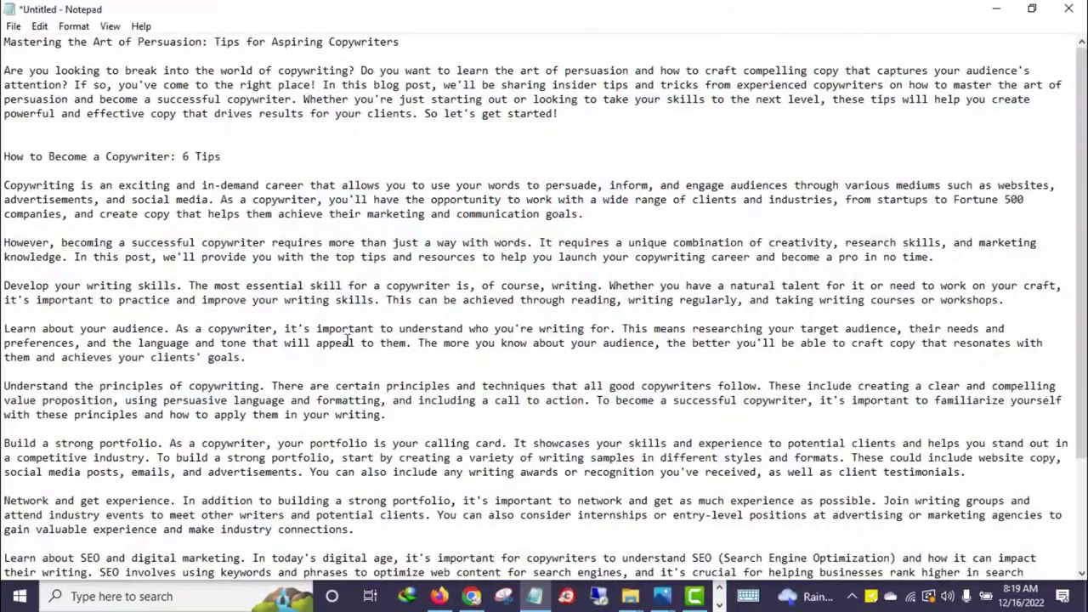
scroll(382, 518, down, 3)
drag(442, 530, 4, 501)
key(ctrl+v)
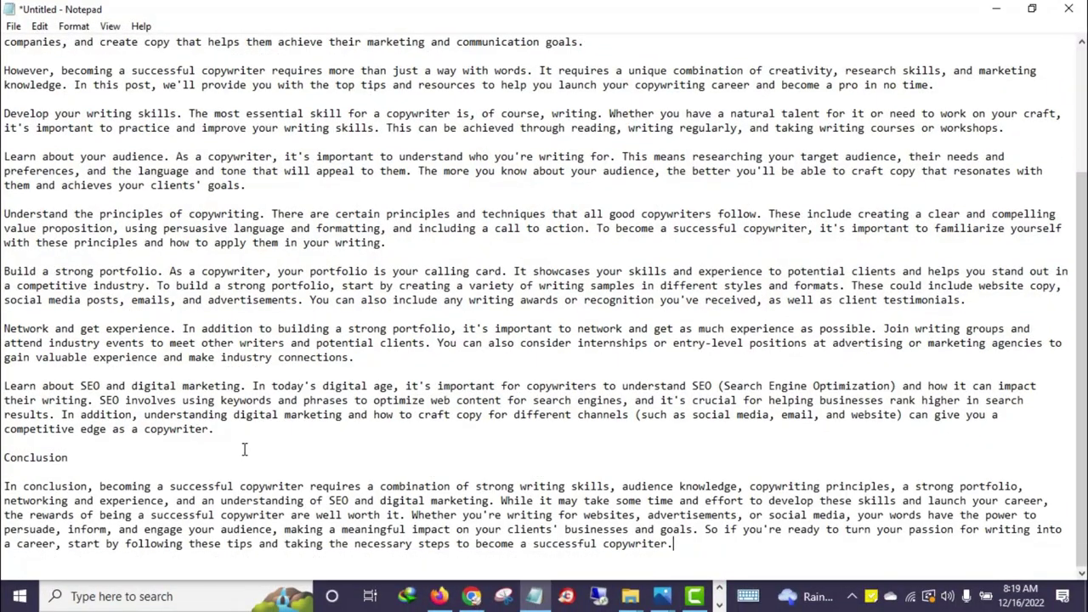
scroll(245, 449, up, 4)
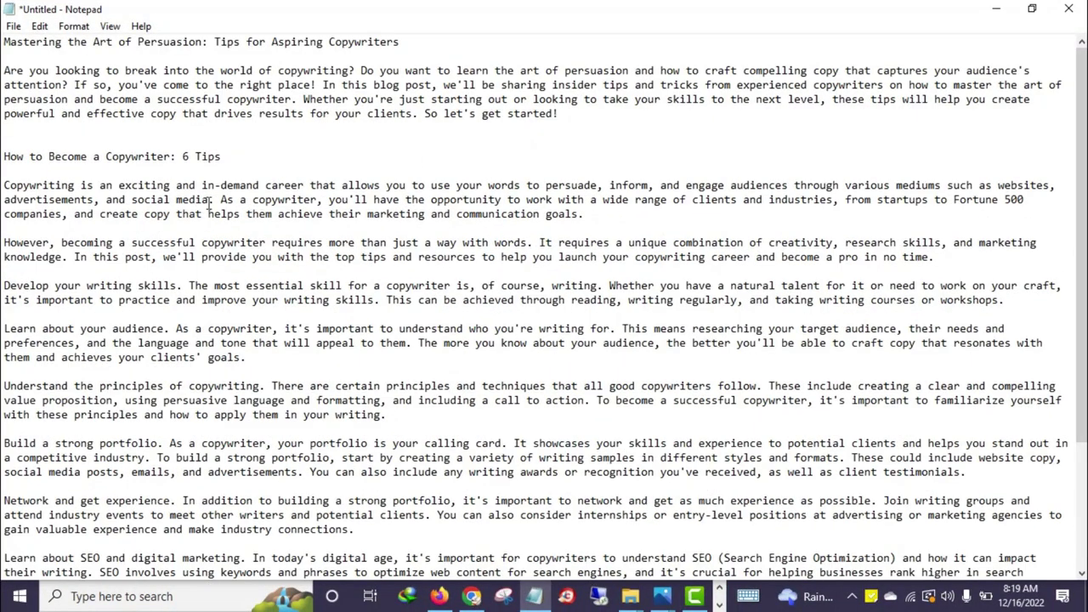
scroll(481, 318, down, 3)
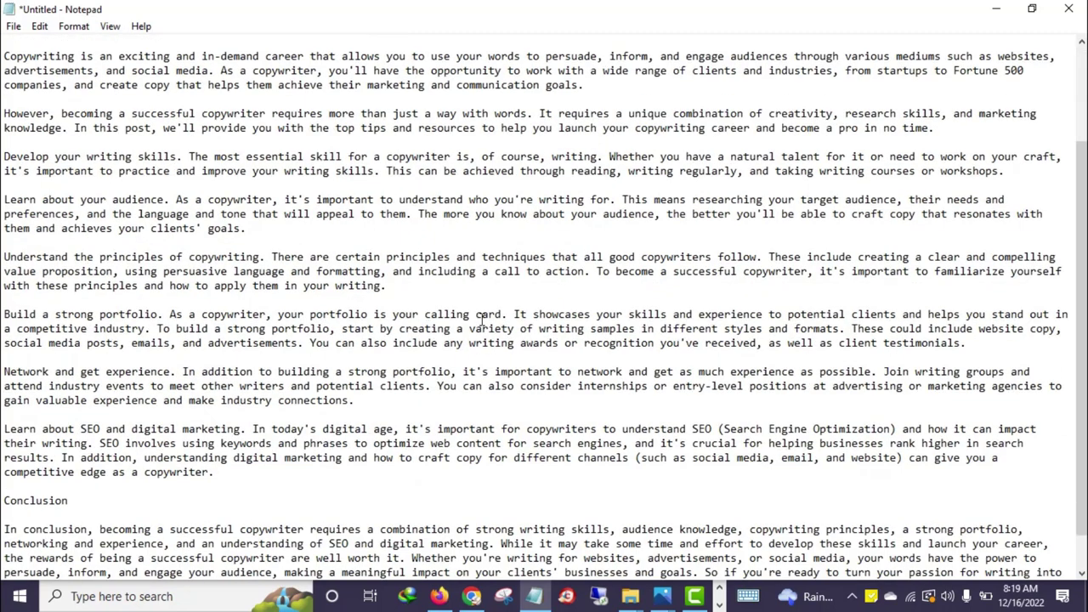
scroll(481, 316, up, 3)
scroll(127, 299, down, 1)
scroll(128, 299, up, 1)
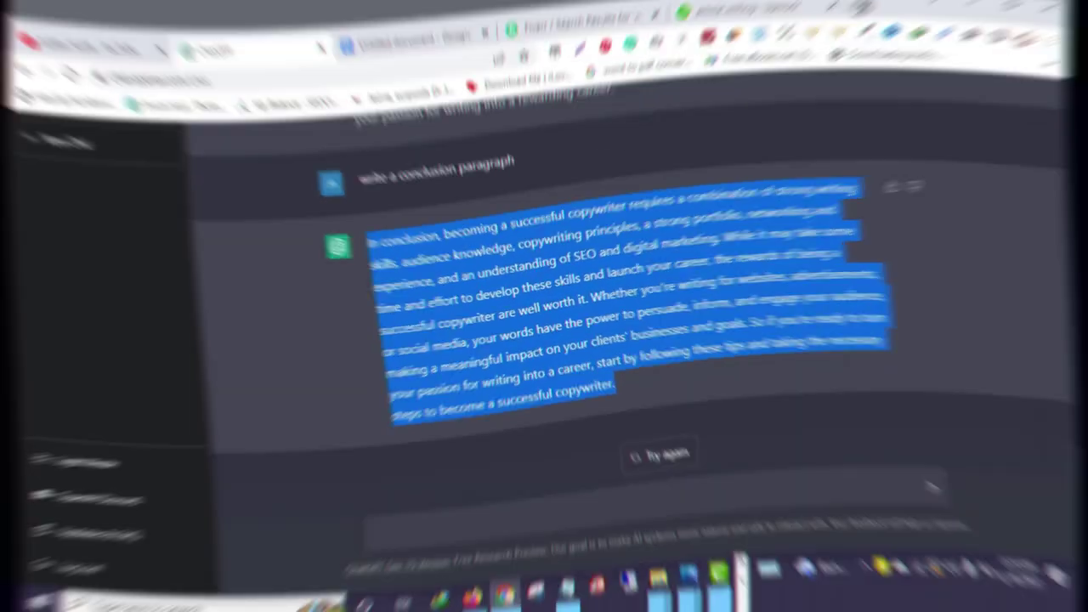
Step: Open Copyscape in a new browser tab and copy the entire Notepad article
click(891, 20)
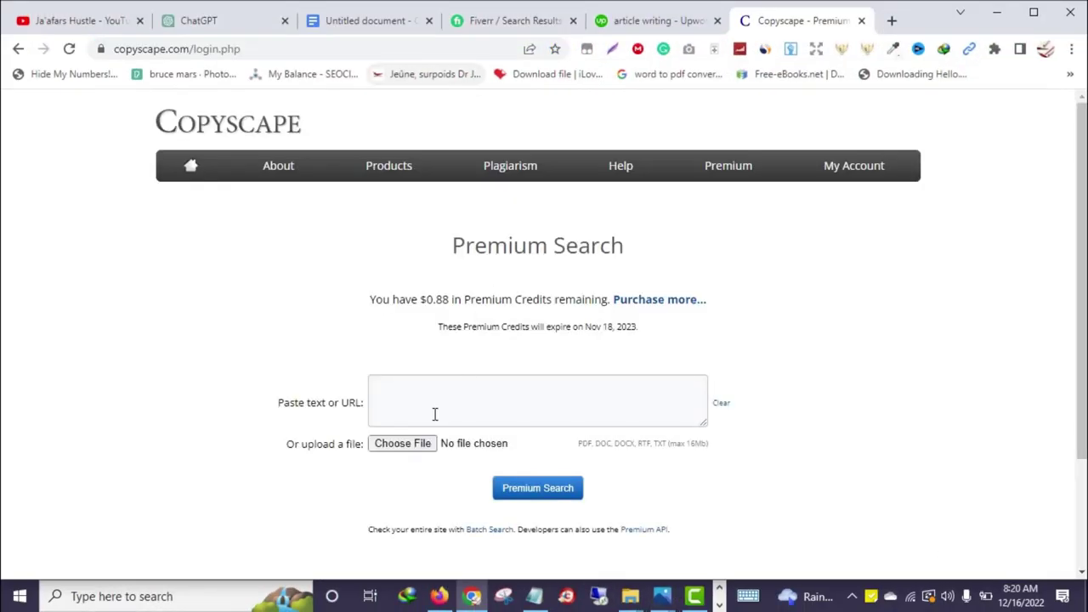
click(534, 596)
key(ctrl+a)
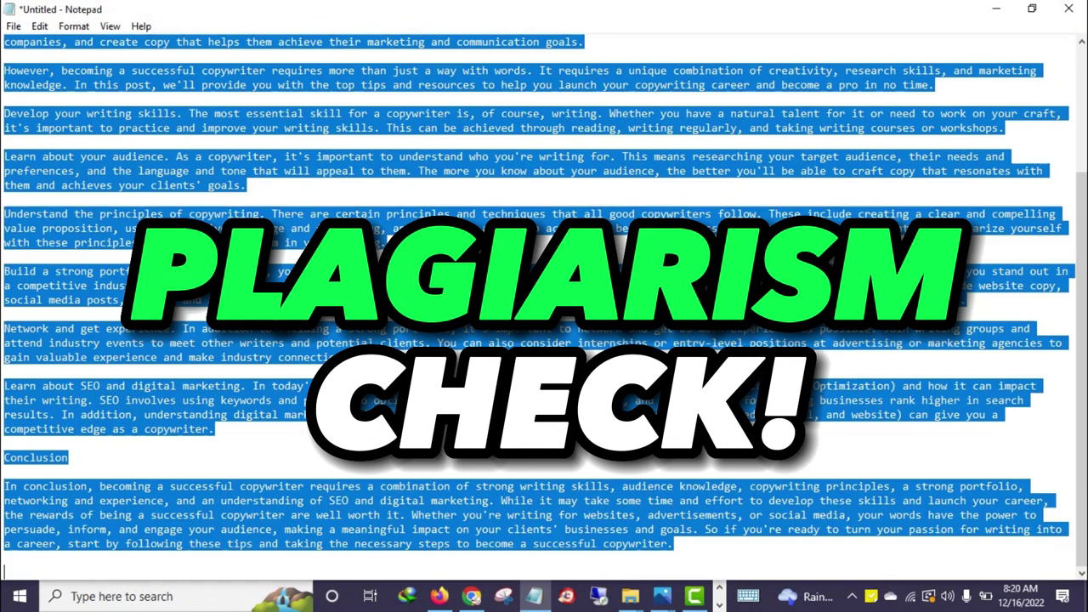
right_click(113, 98)
click(219, 157)
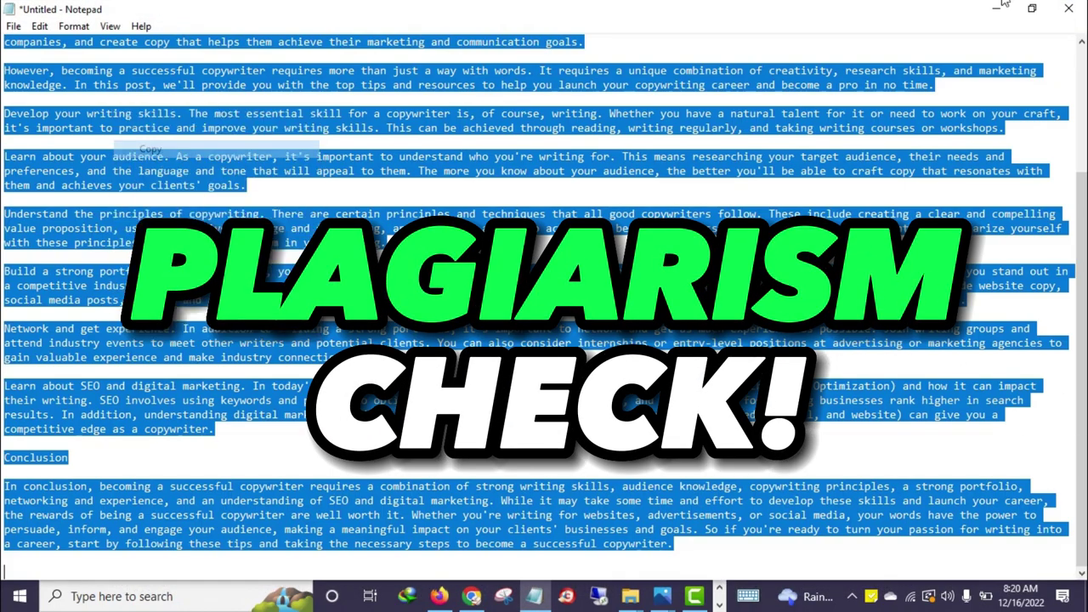
Step: Paste the 734-word article into Copyscape and run a Premium Search, which finds no matches
click(1000, 9)
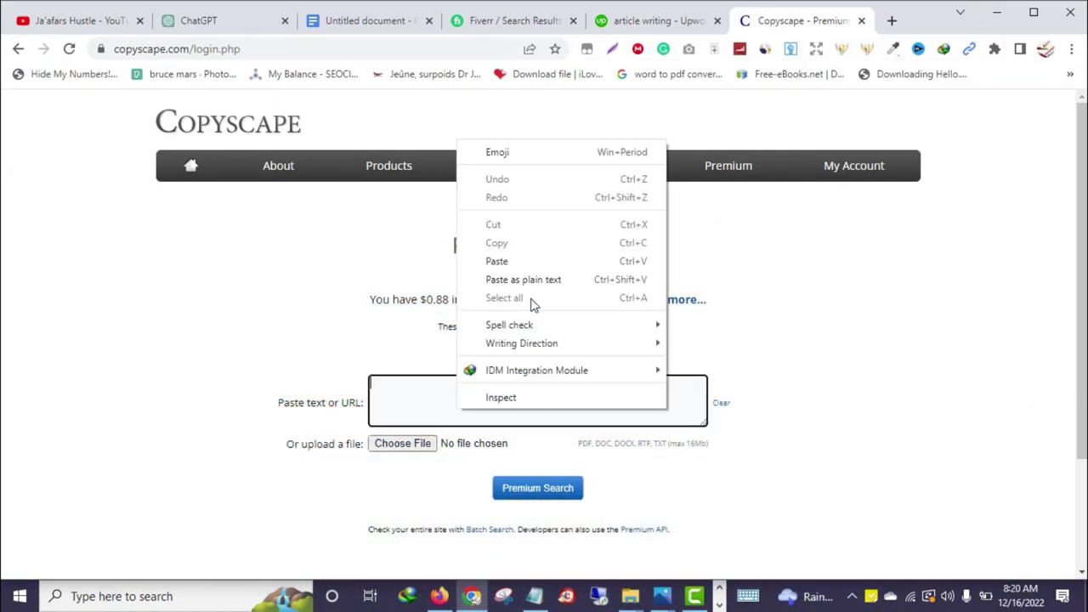
click(529, 263)
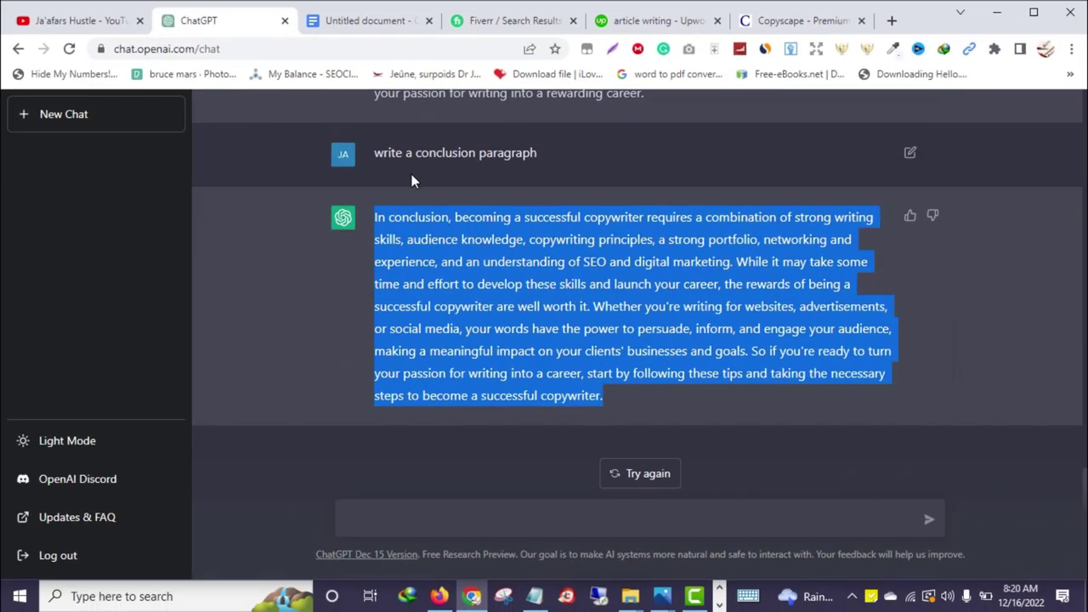
click(557, 223)
Step: Browse Fiverr's article-writing gigs priced $5 to $125, then return to the Notepad article
click(506, 21)
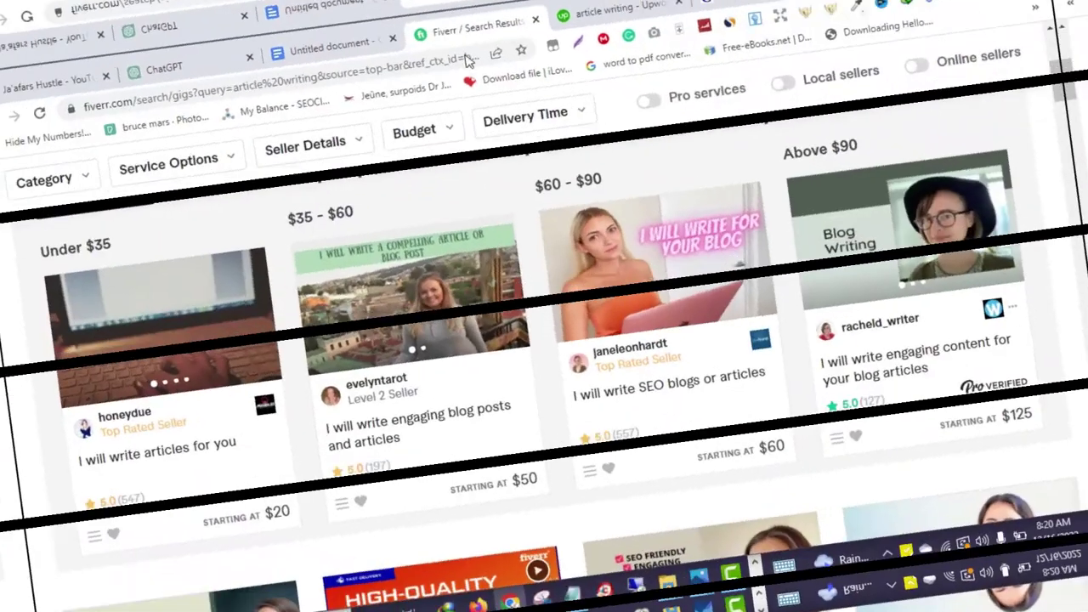
scroll(625, 370, up, 4)
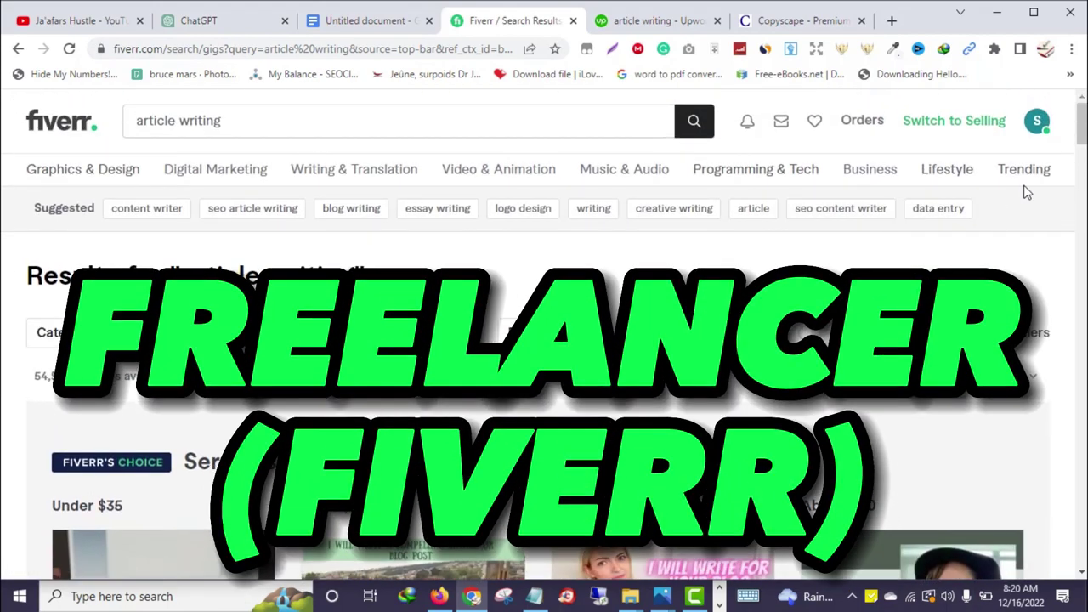
mouse_move(1024, 183)
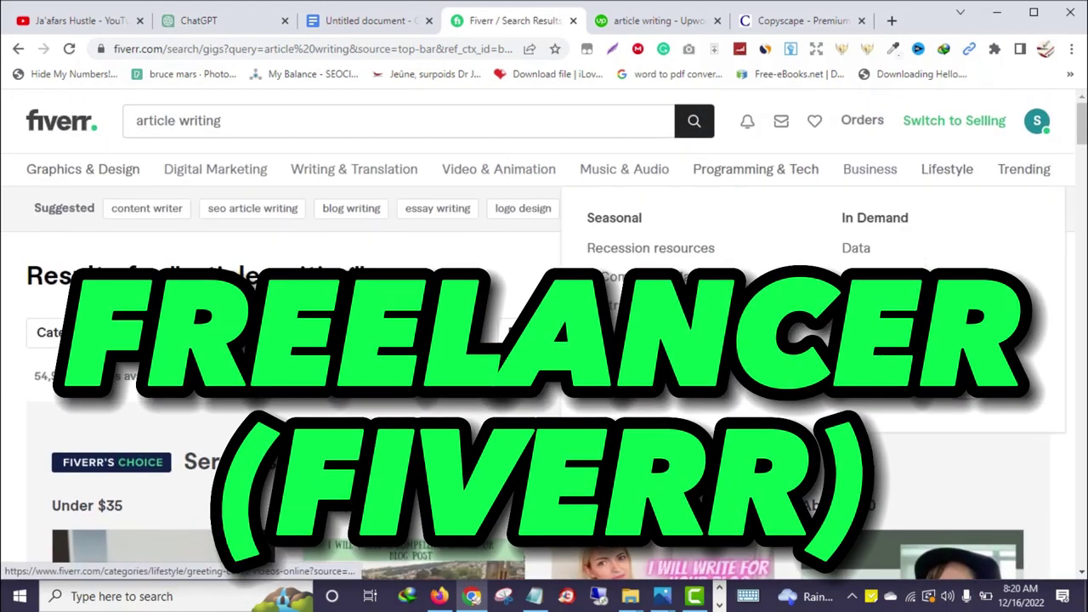
scroll(162, 227, down, 10)
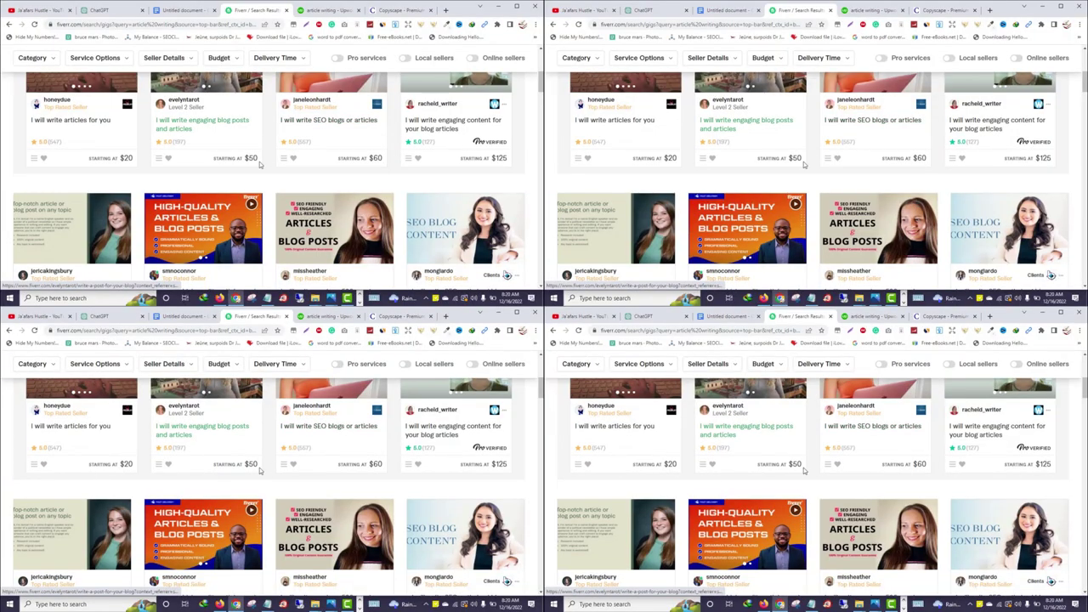
scroll(391, 159, down, 4)
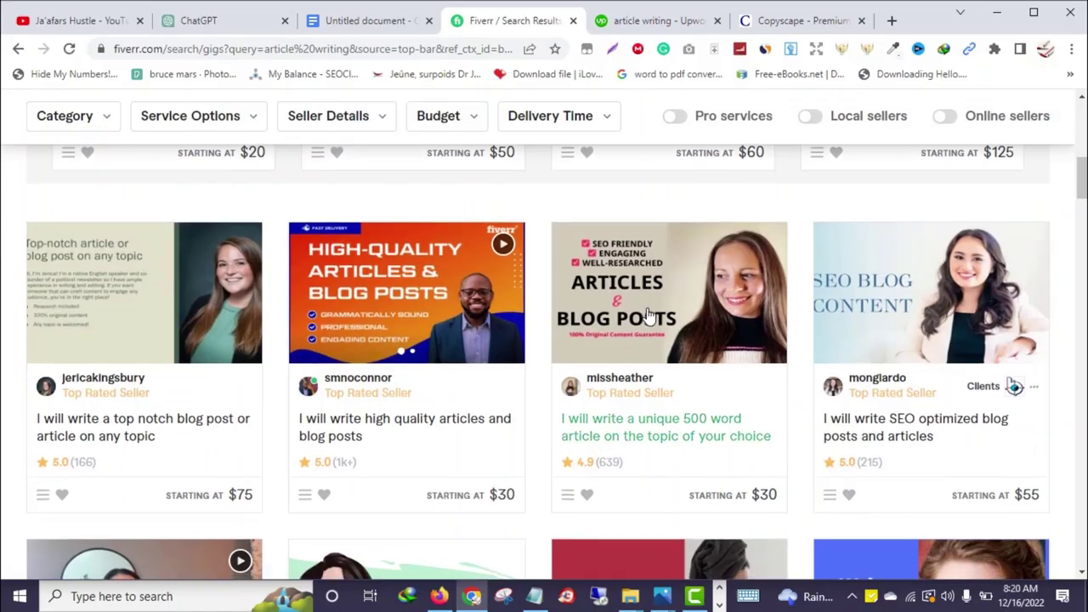
scroll(833, 340, down, 6)
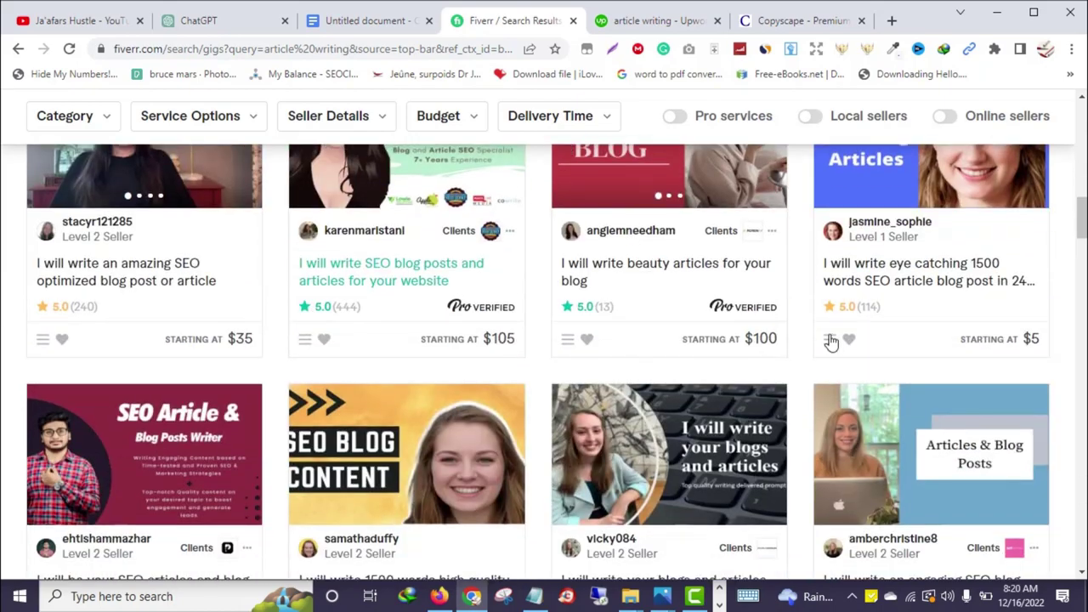
scroll(838, 274, down, 3)
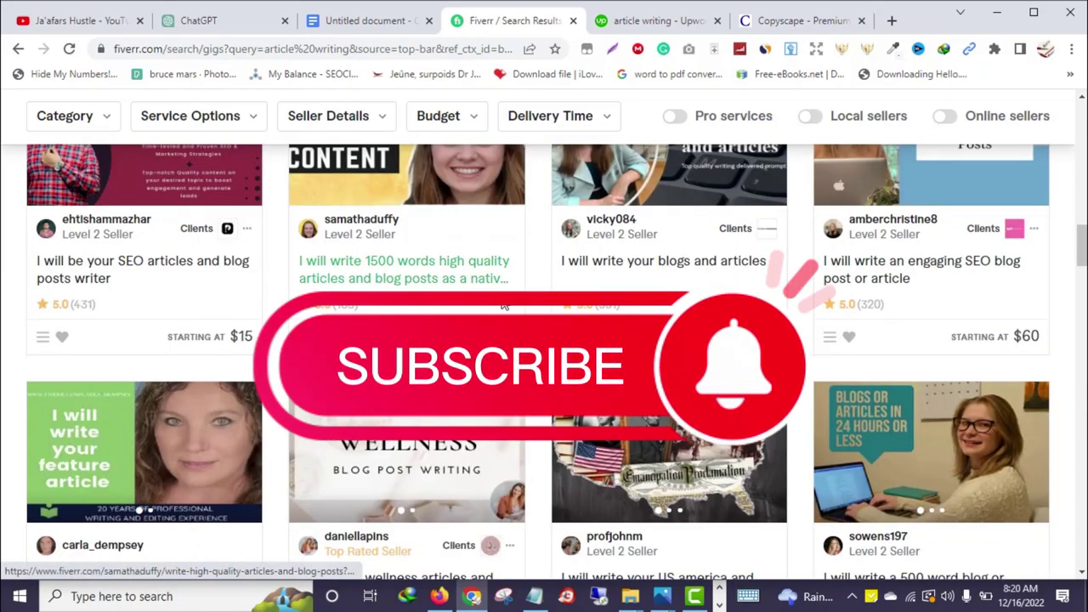
scroll(680, 263, down, 3)
scroll(557, 253, up, 2)
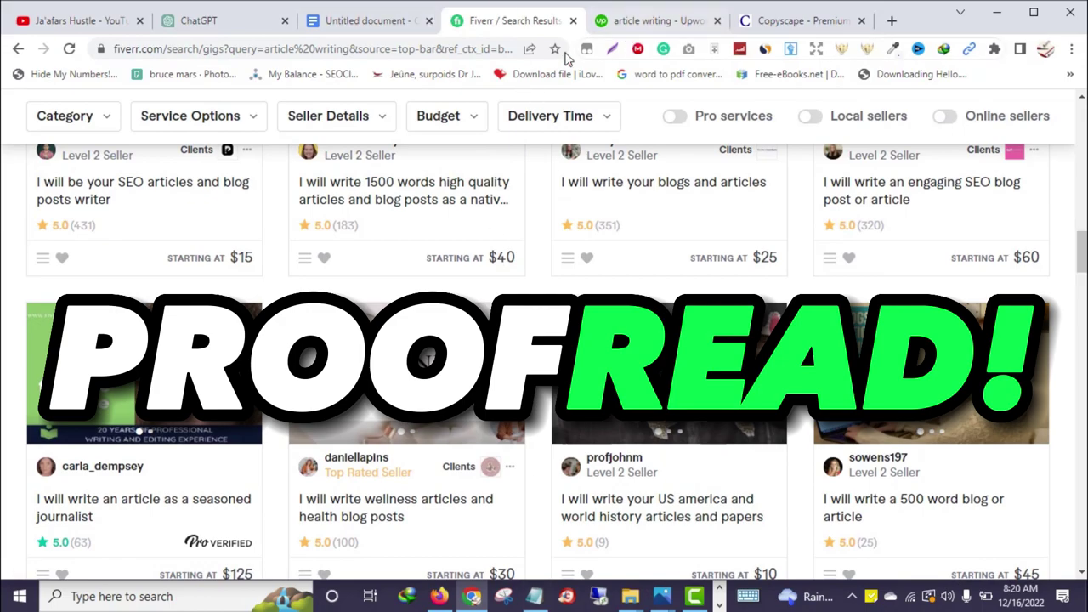
click(533, 600)
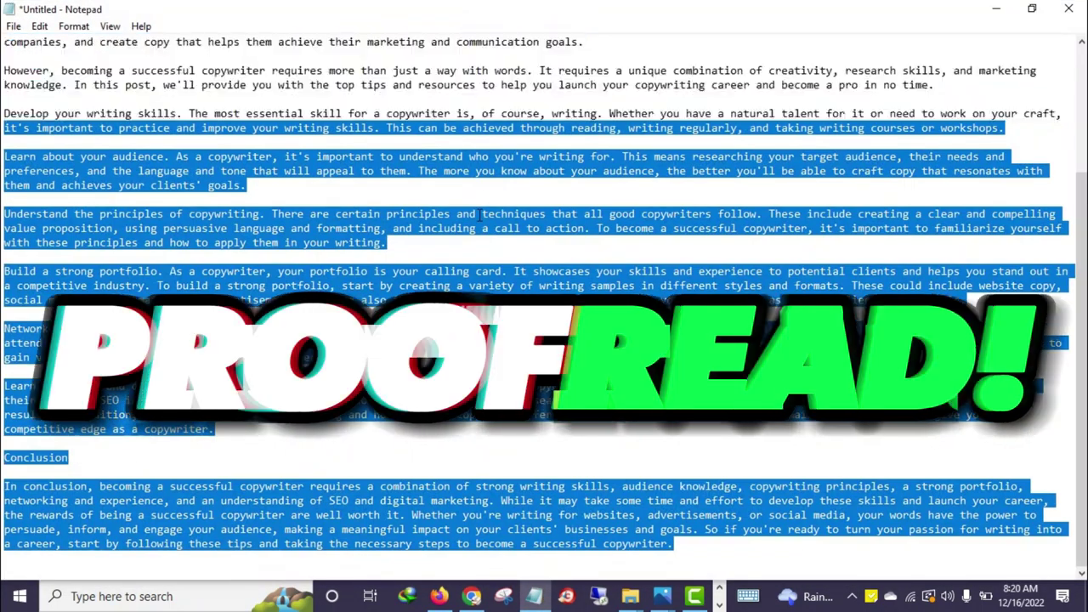
Step: Deselect and read through the Notepad article, then switch to Upwork's article-writing freelancer results
click(299, 375)
scroll(299, 375, up, 1)
scroll(299, 375, up, 3)
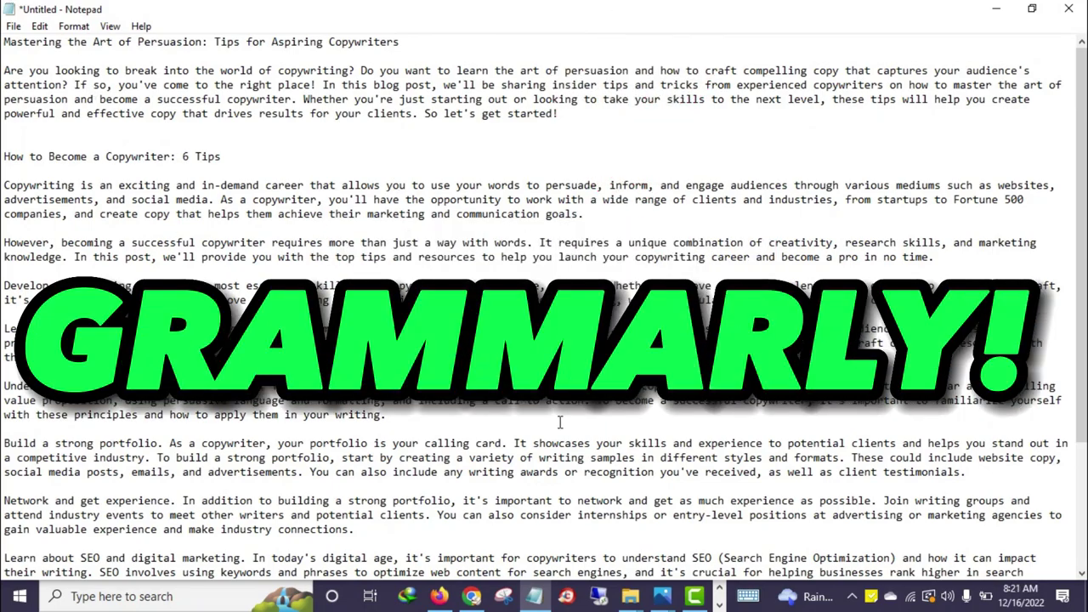
scroll(559, 421, down, 4)
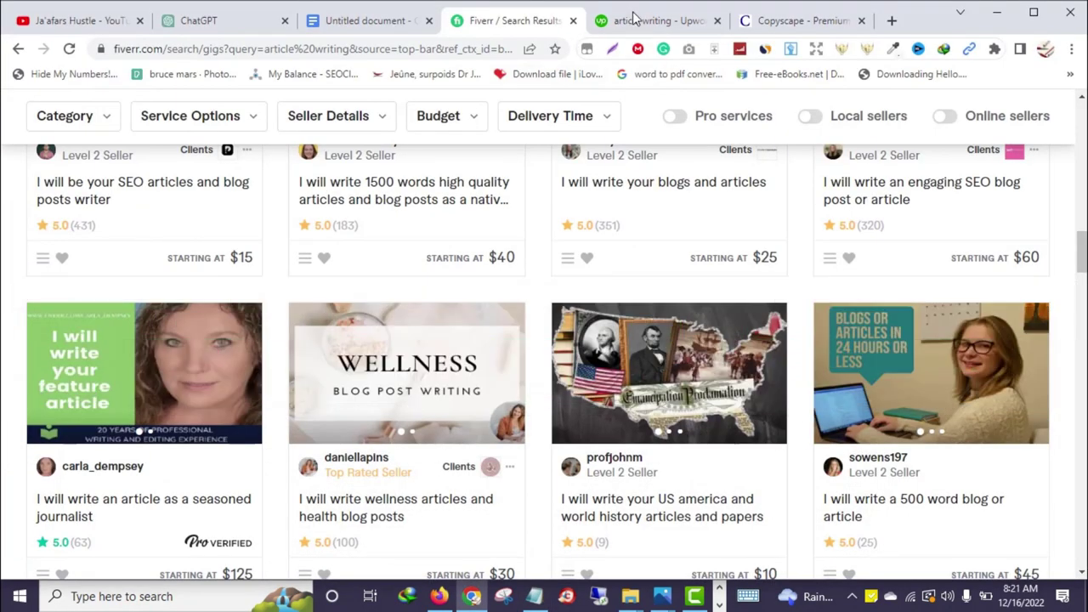
click(629, 21)
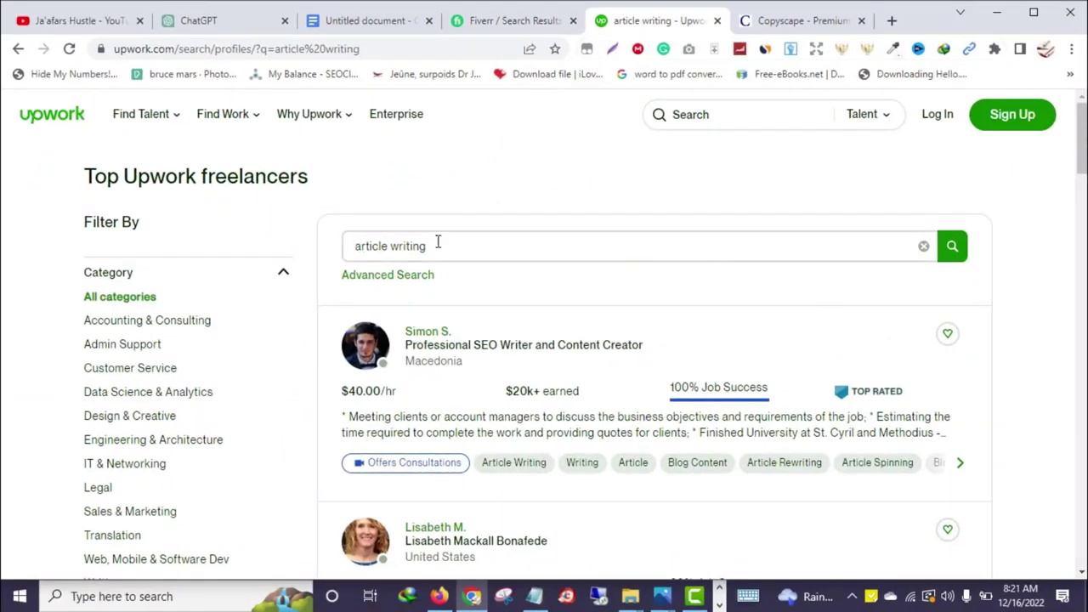
scroll(876, 315, down, 1)
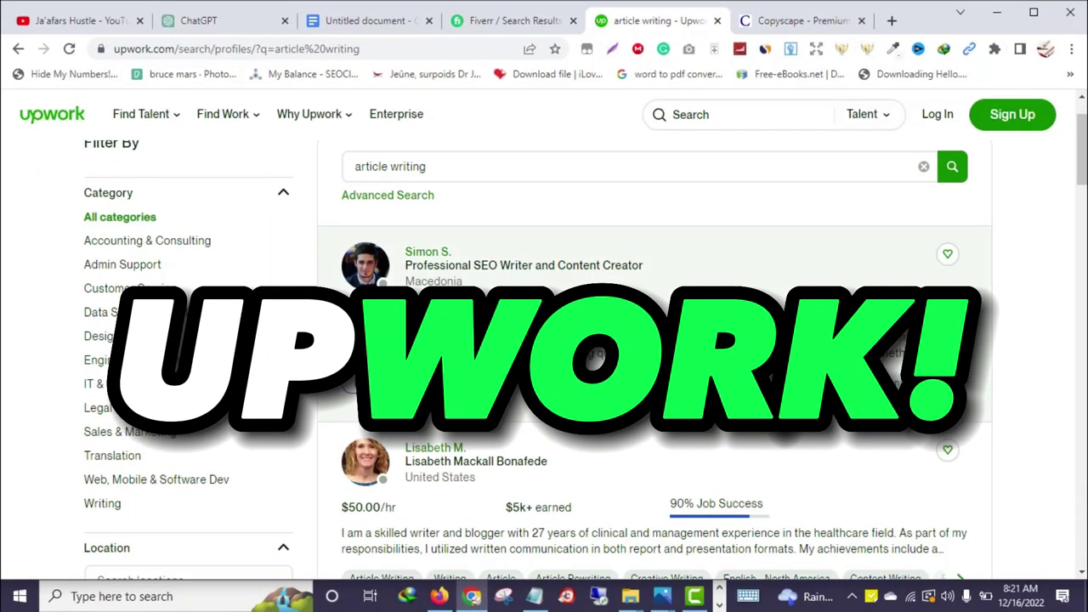
scroll(561, 392, down, 4)
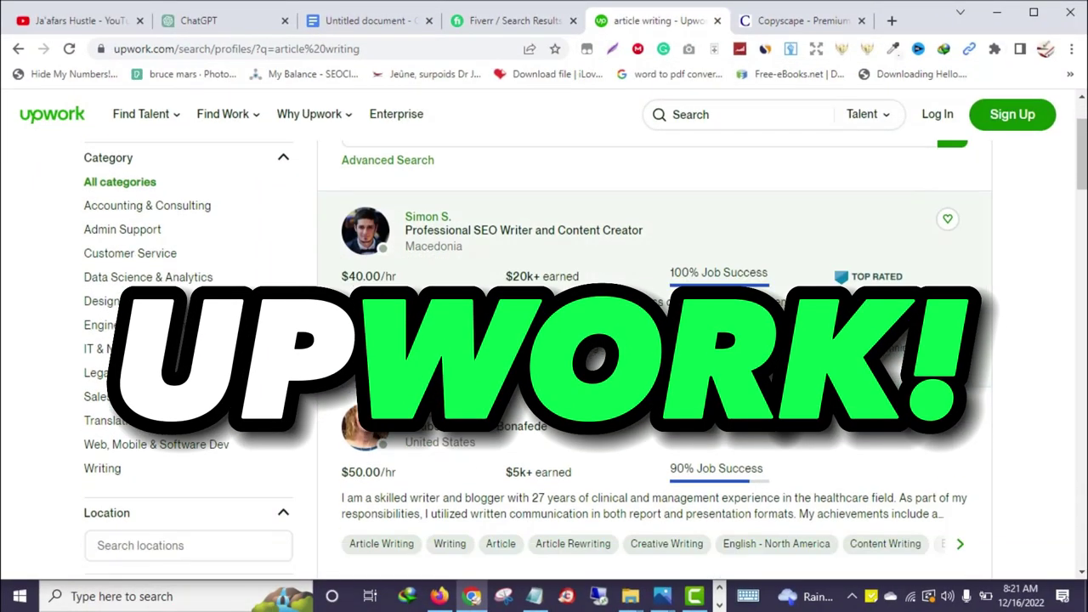
scroll(561, 393, down, 8)
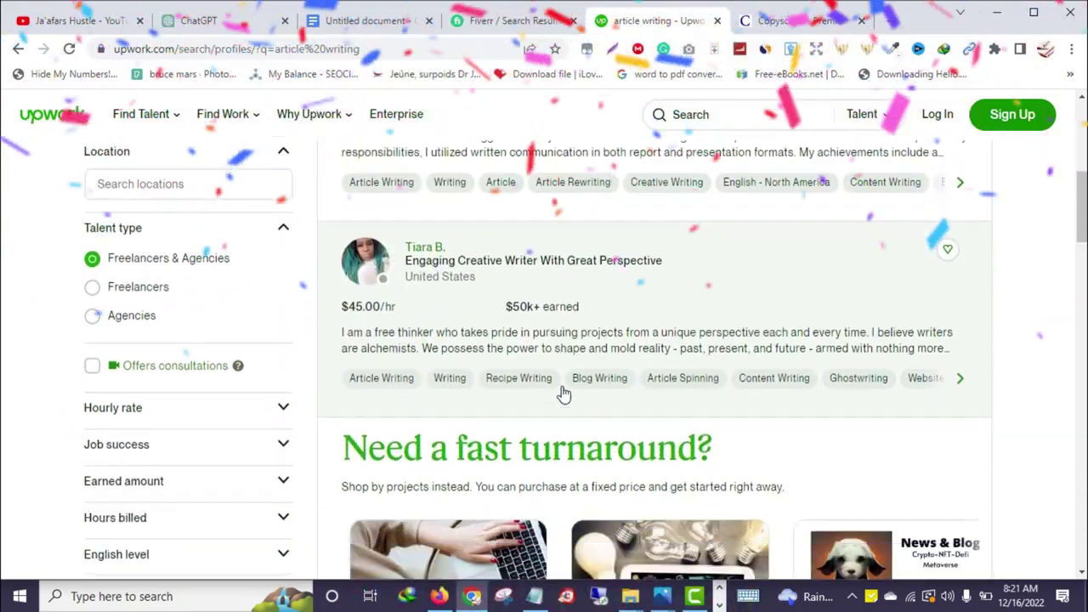
scroll(634, 389, down, 6)
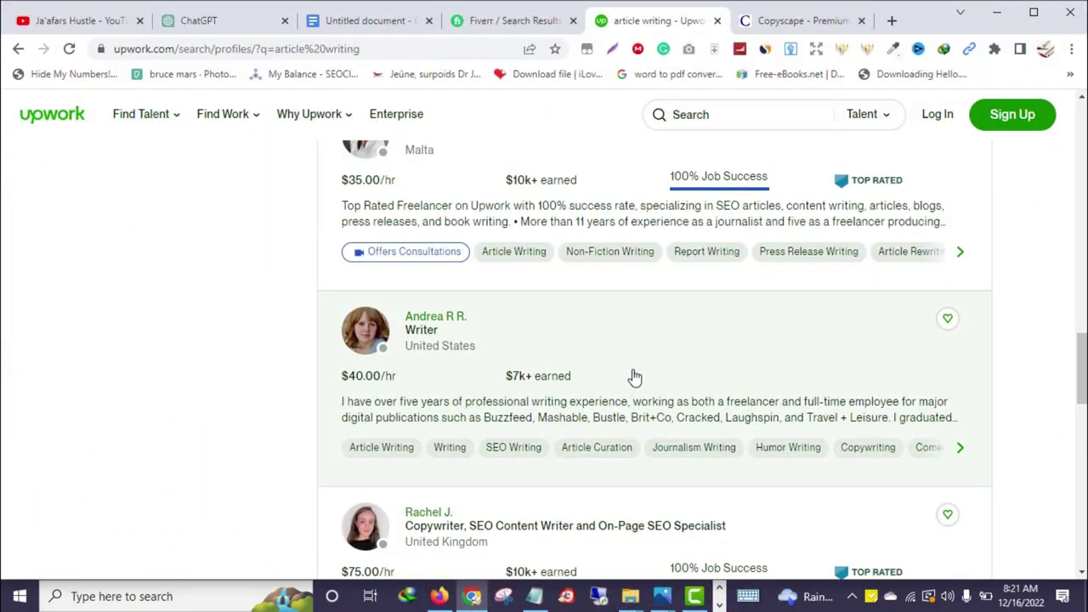
scroll(633, 376, up, 1)
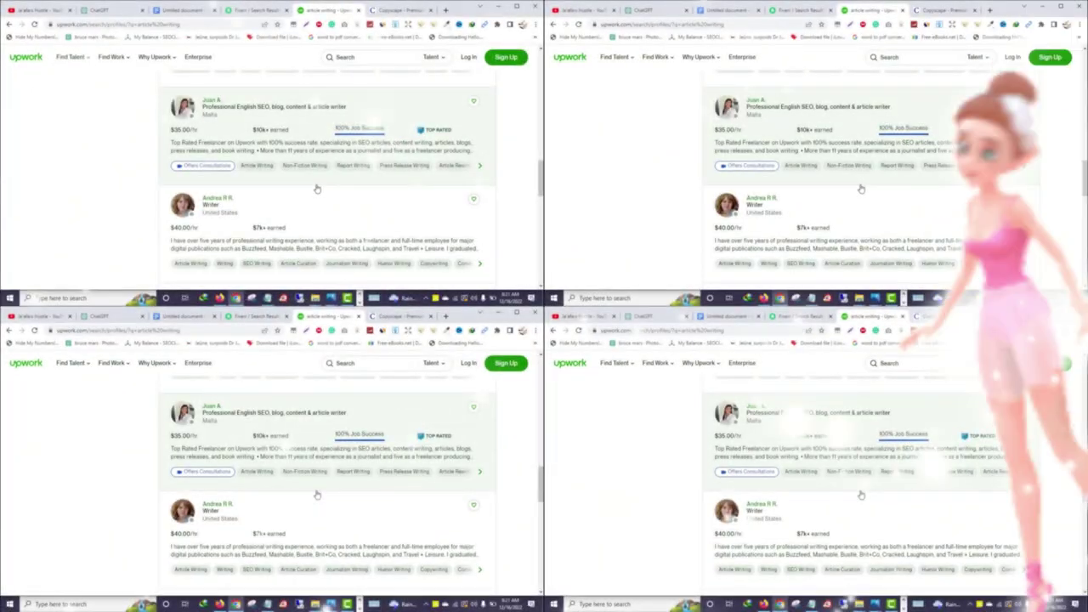